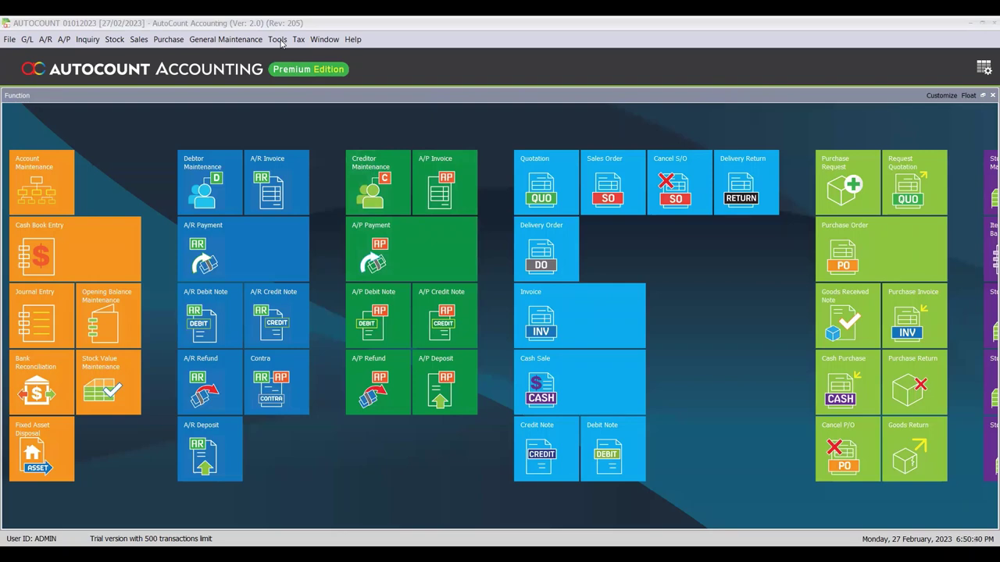
Review the modules enabled for the Premium Edition account book, including Stock Assembly, and accept the module settings
left_click(279, 40)
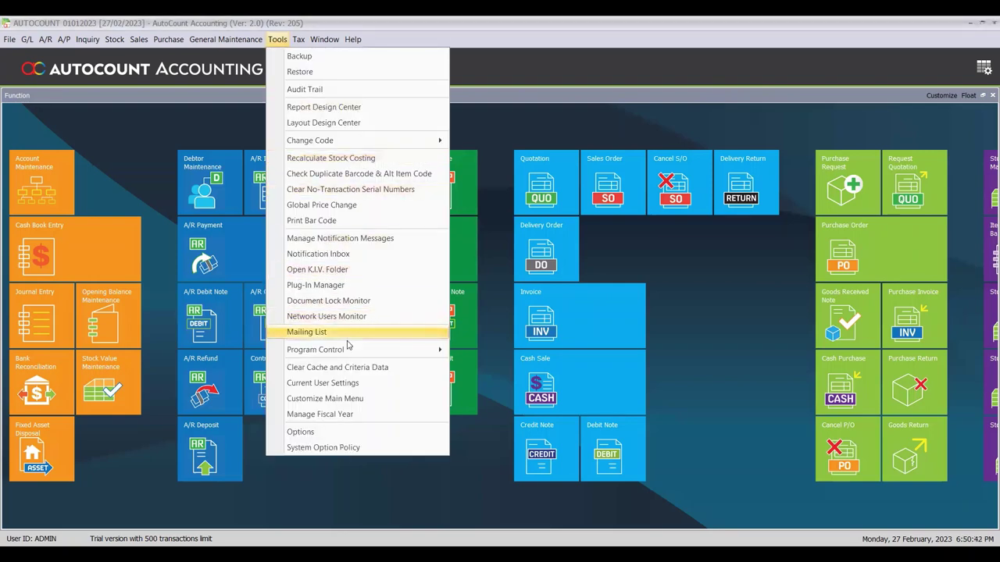
mouse_move(348, 350)
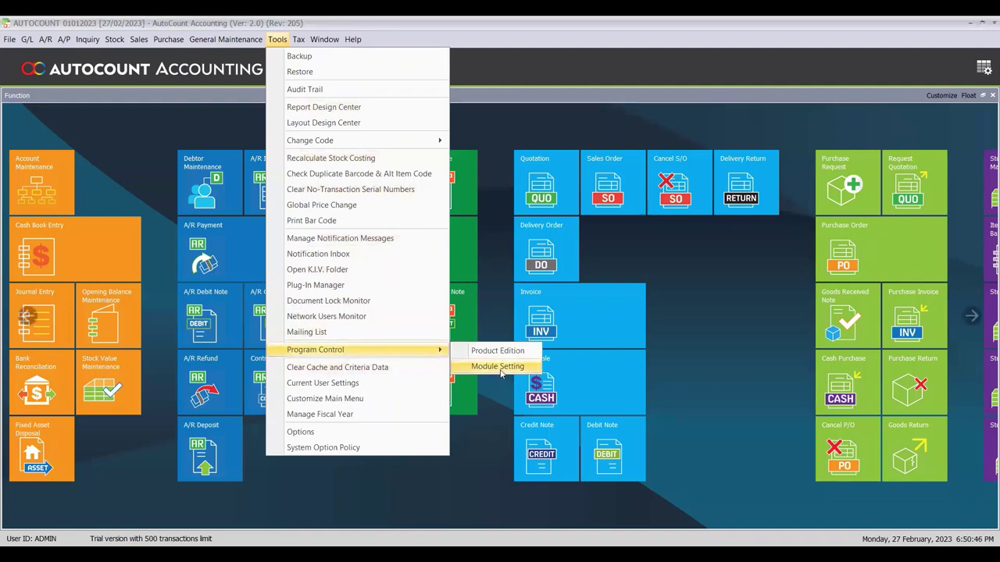
left_click(498, 366)
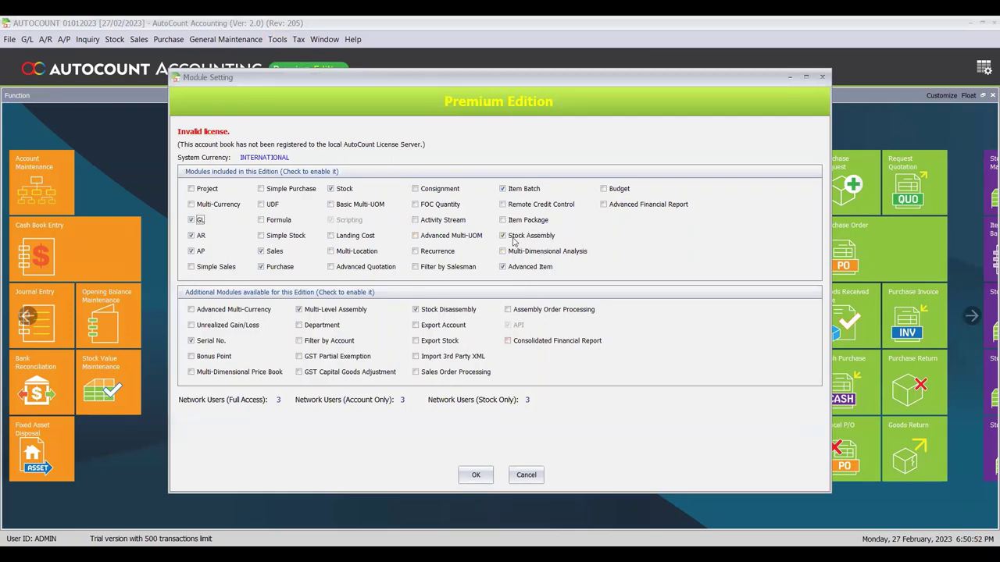
left_click(475, 475)
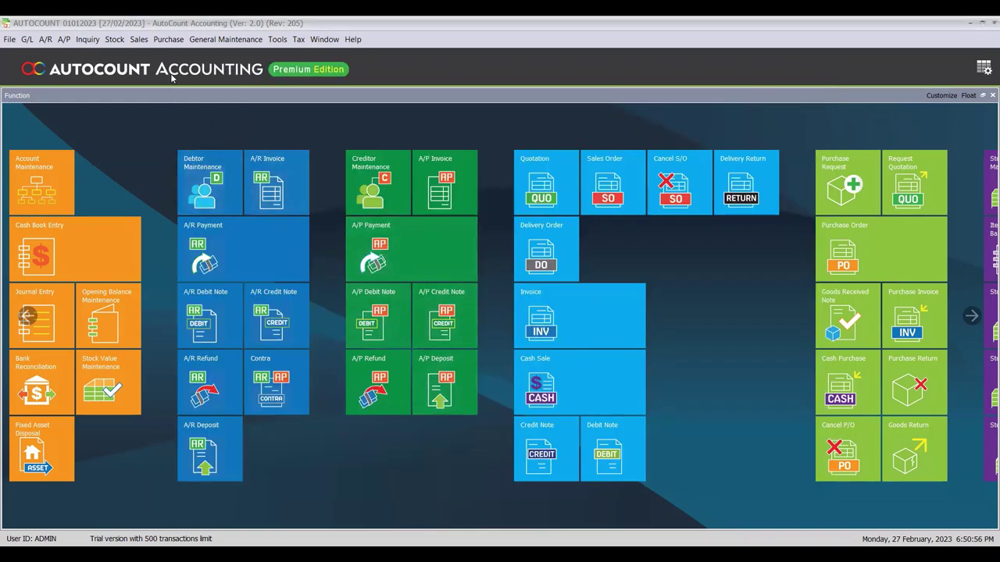
Open Item BOM Maintenance and examine the sub items of BOM FG, BOM RM1 and FG
left_click(116, 40)
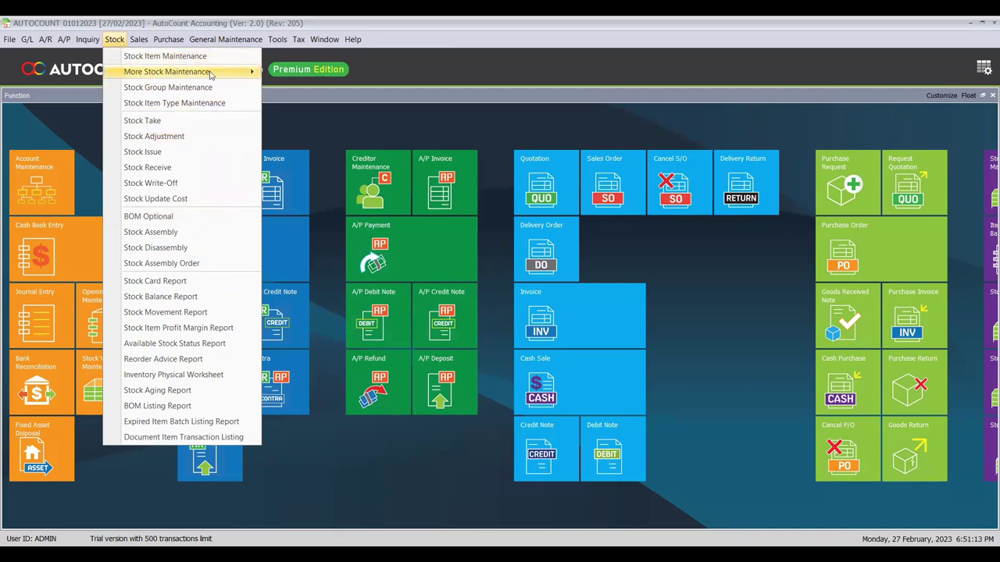
mouse_move(211, 74)
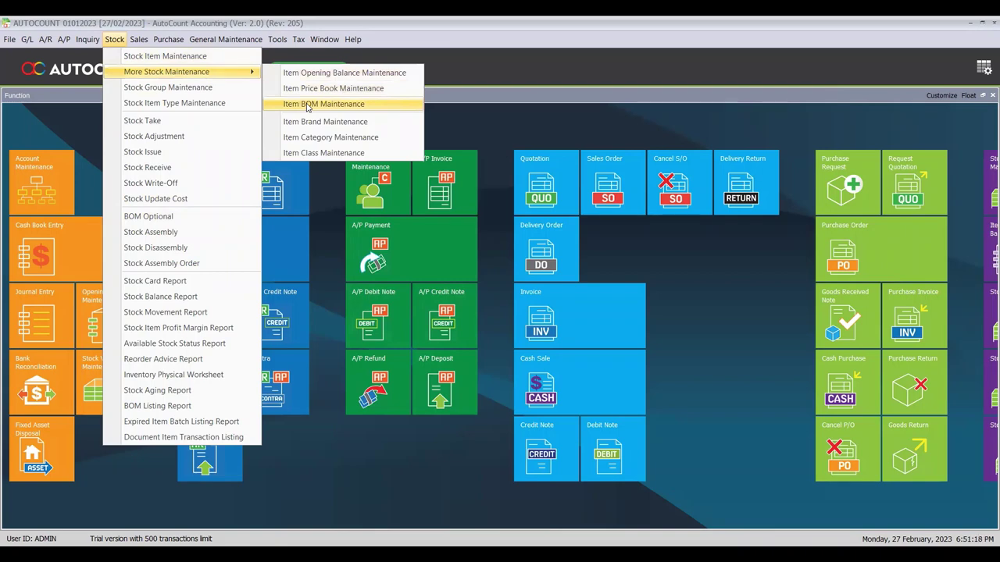
left_click(307, 107)
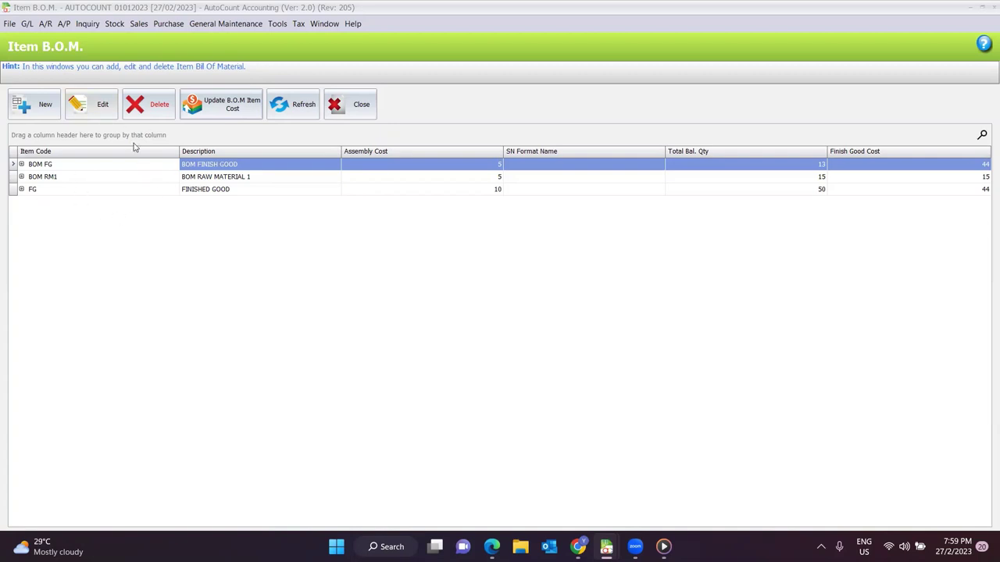
left_click(22, 165)
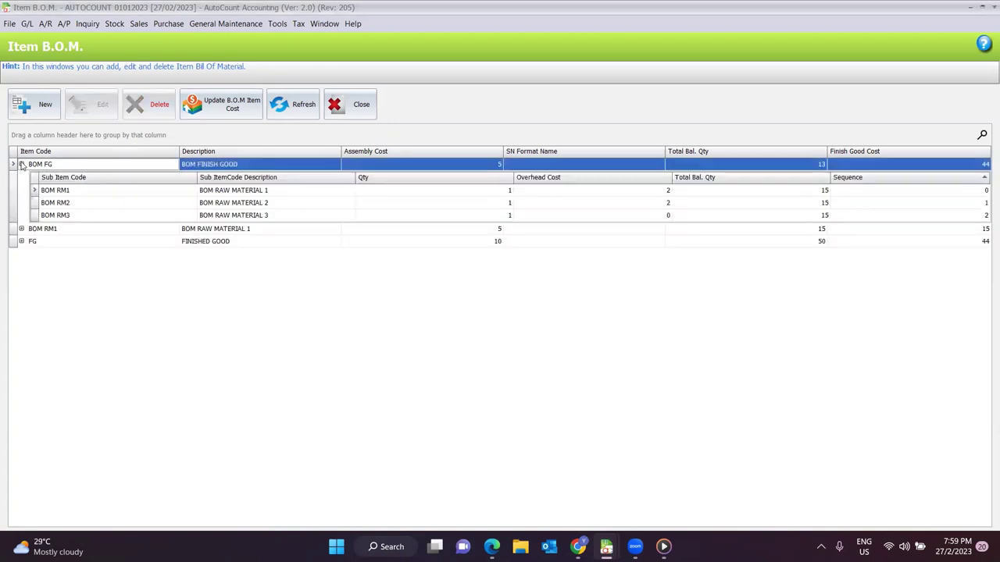
left_click(21, 229)
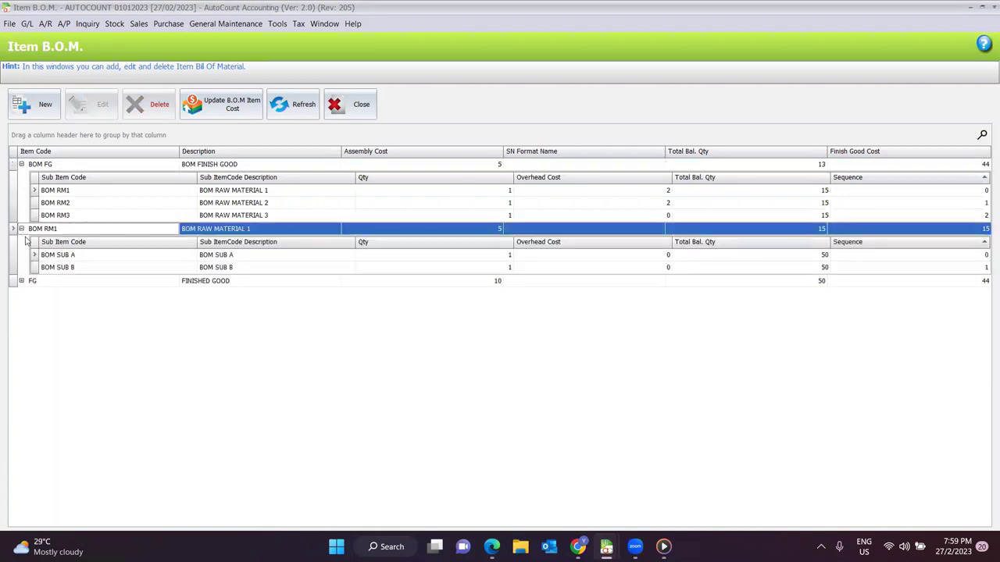
left_click(22, 281)
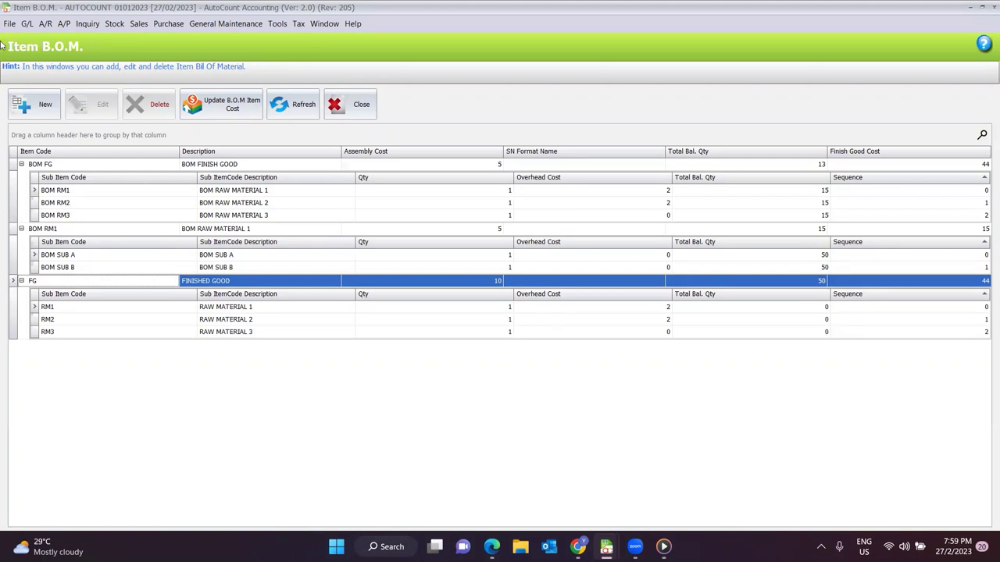
Open the BOM optional BOM-OP1 for editing and examine its sub items
left_click(114, 23)
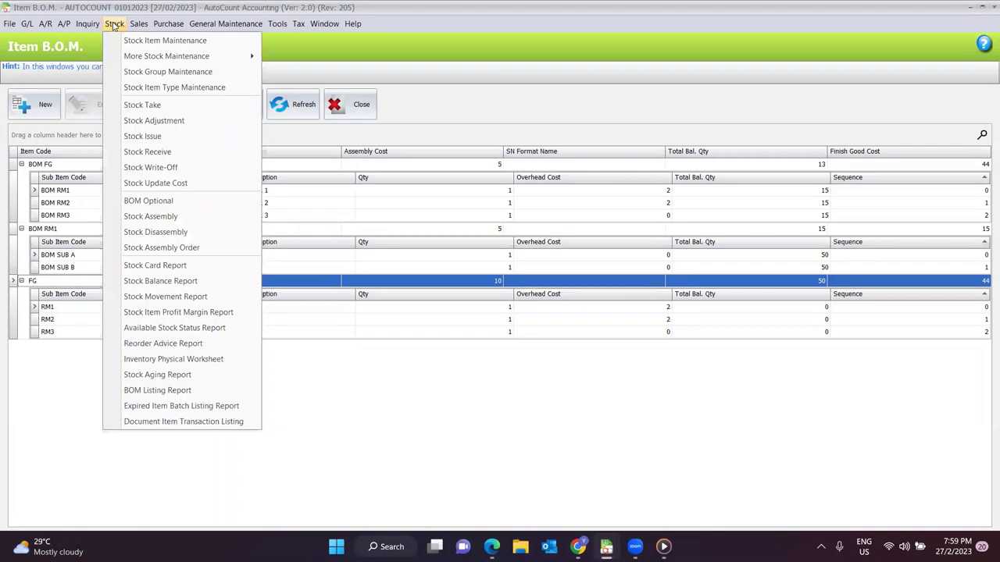
left_click(164, 203)
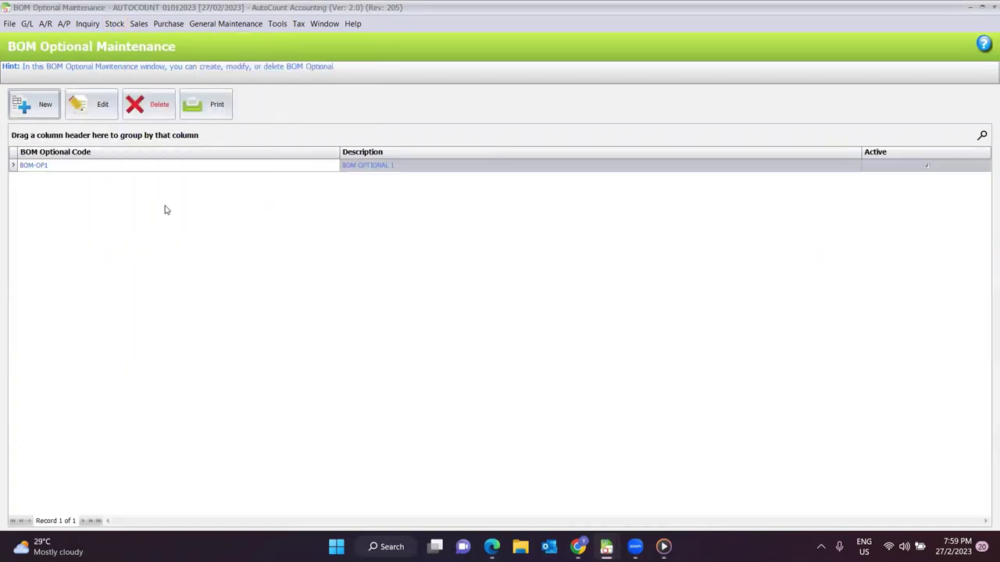
left_click(91, 110)
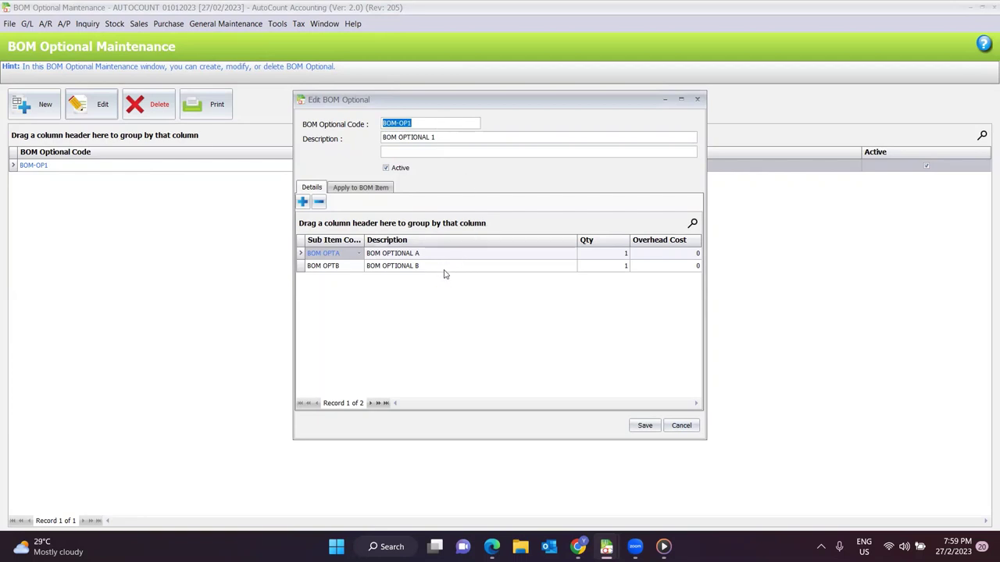
left_click(801, 56)
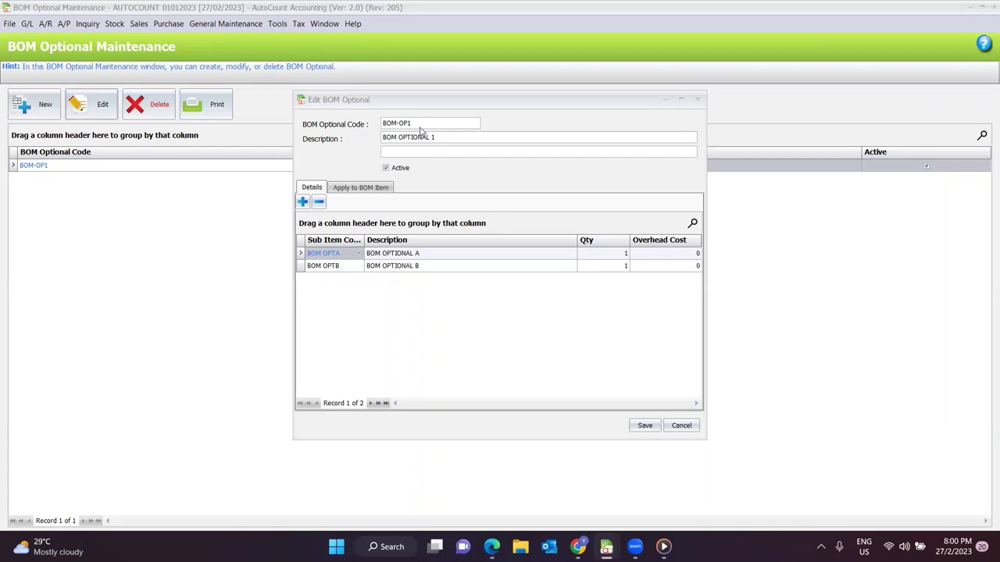
Try to add another BOM item to the list that BOM-OP1 applies to
left_click(351, 190)
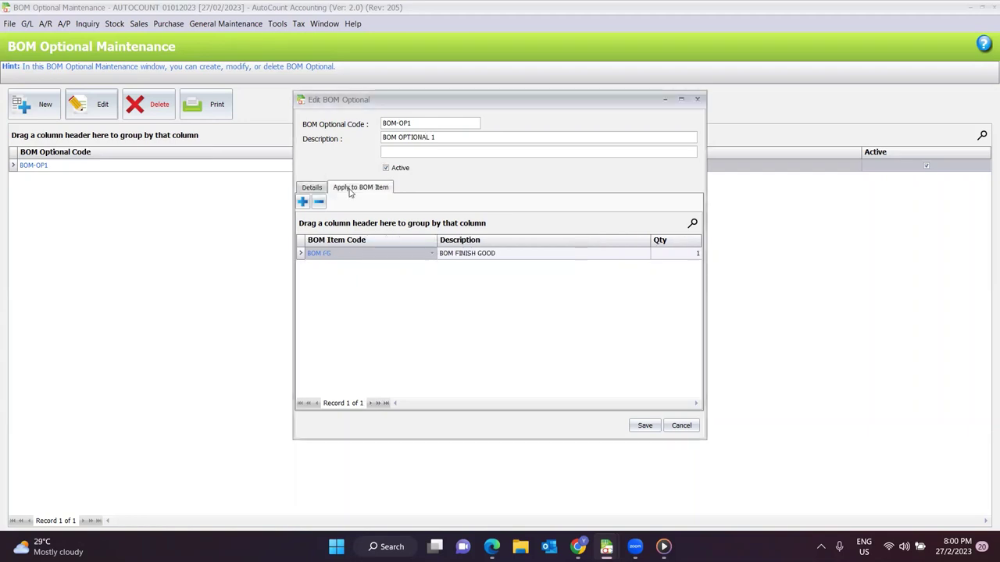
left_click(302, 202)
left_click(386, 266)
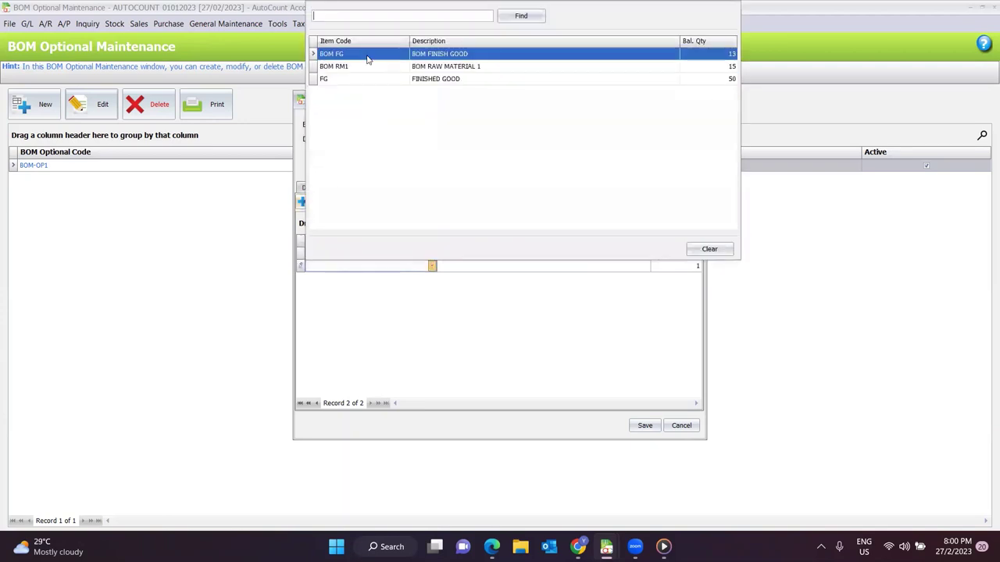
left_click(451, 257)
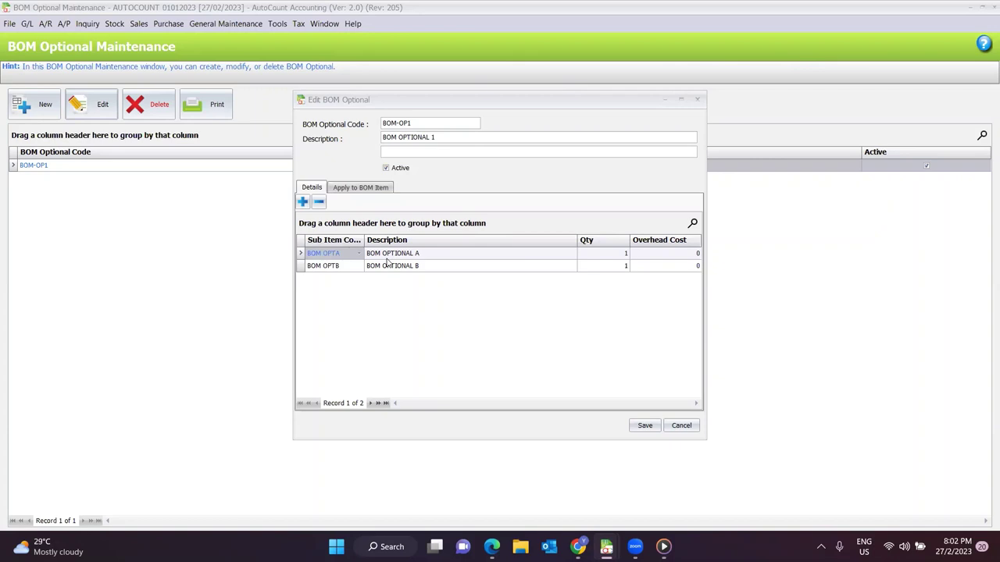
Review BOM-OP1's code, description, sub items and the BOM items it applies to, and close it without saving
left_click_drag(431, 121, 373, 129)
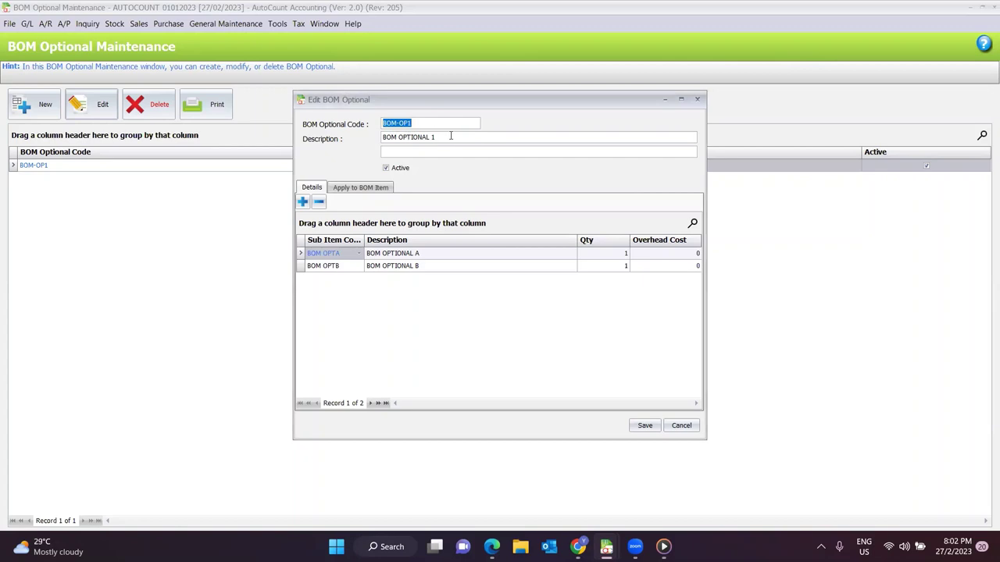
left_click_drag(450, 135, 369, 138)
left_click(381, 314)
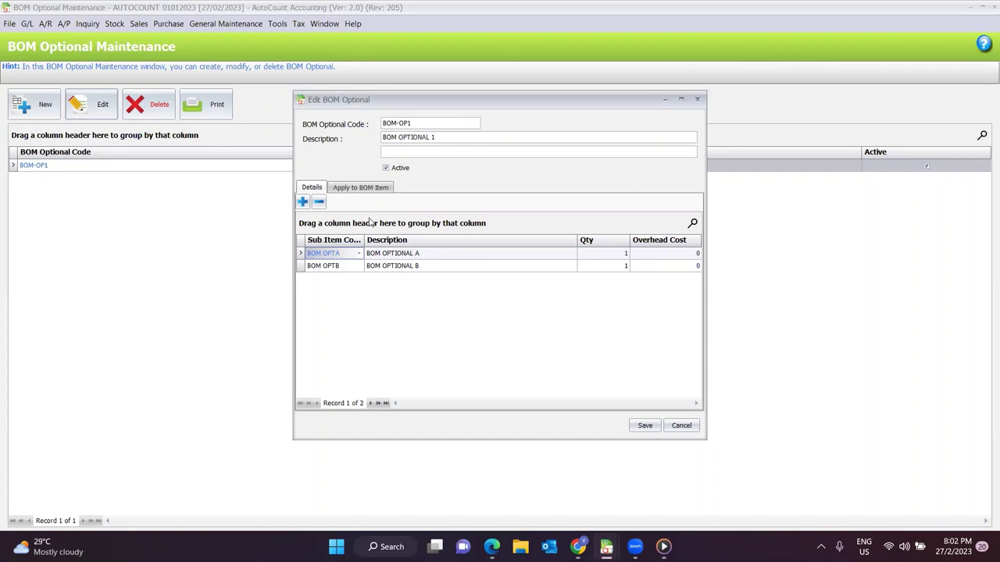
left_click(349, 193)
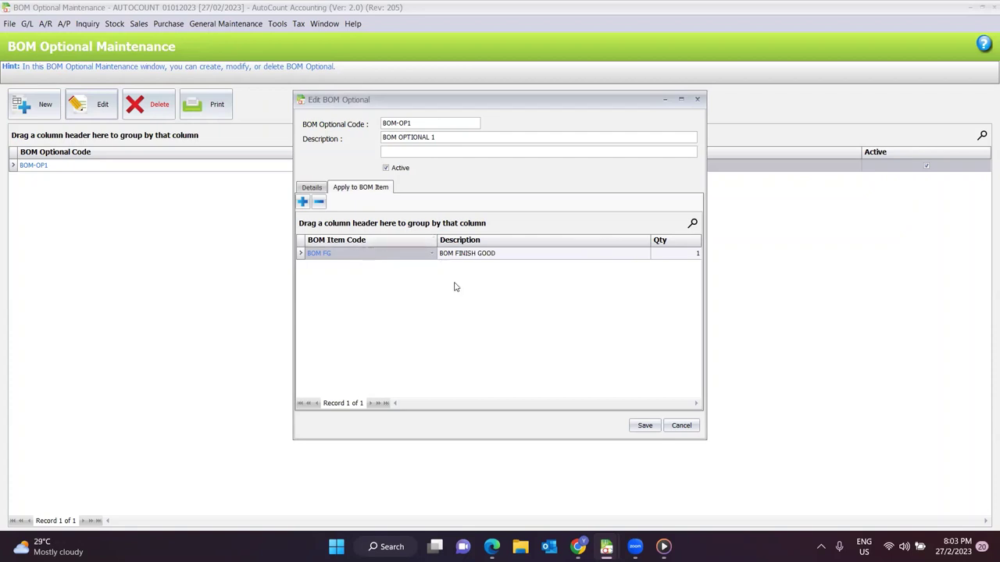
left_click(681, 427)
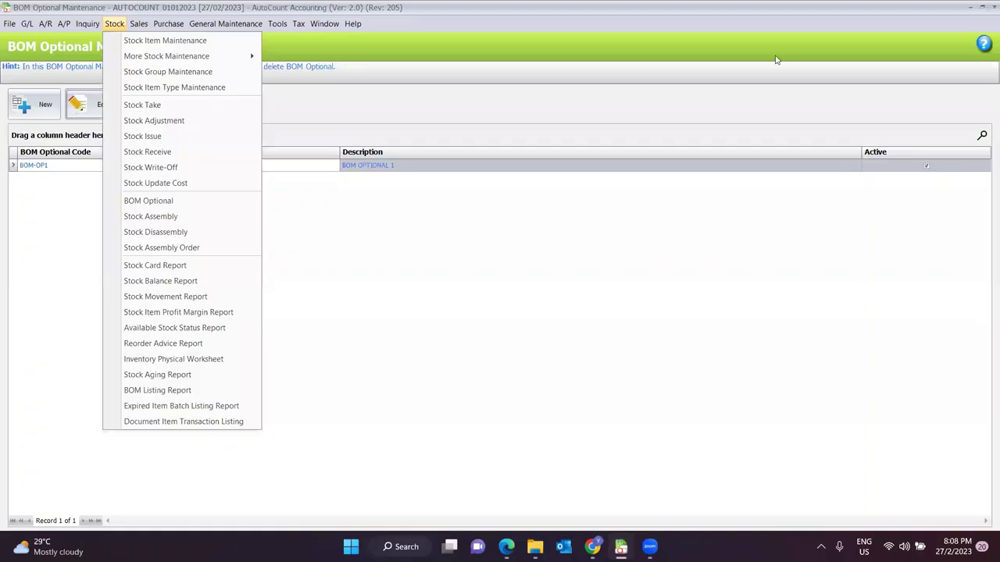
Start a new stock assembly order, leaving the default description and the reference document number empty
left_click(775, 59)
left_click(112, 24)
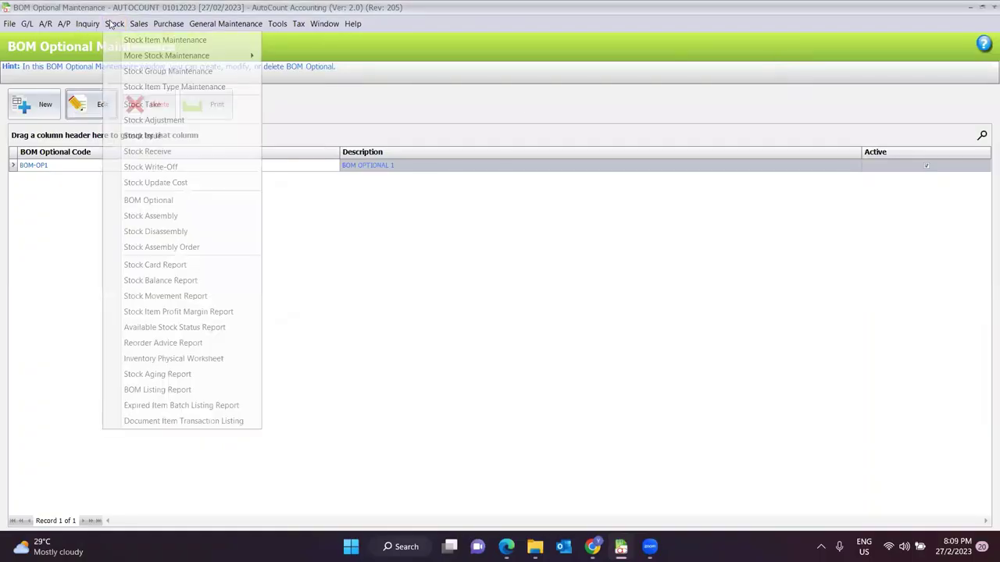
left_click(161, 247)
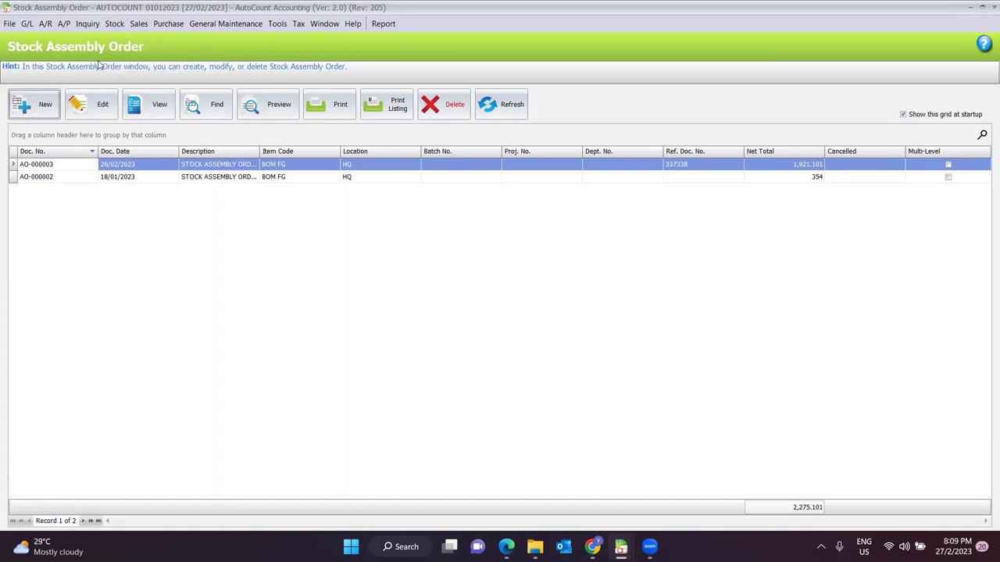
left_click(28, 116)
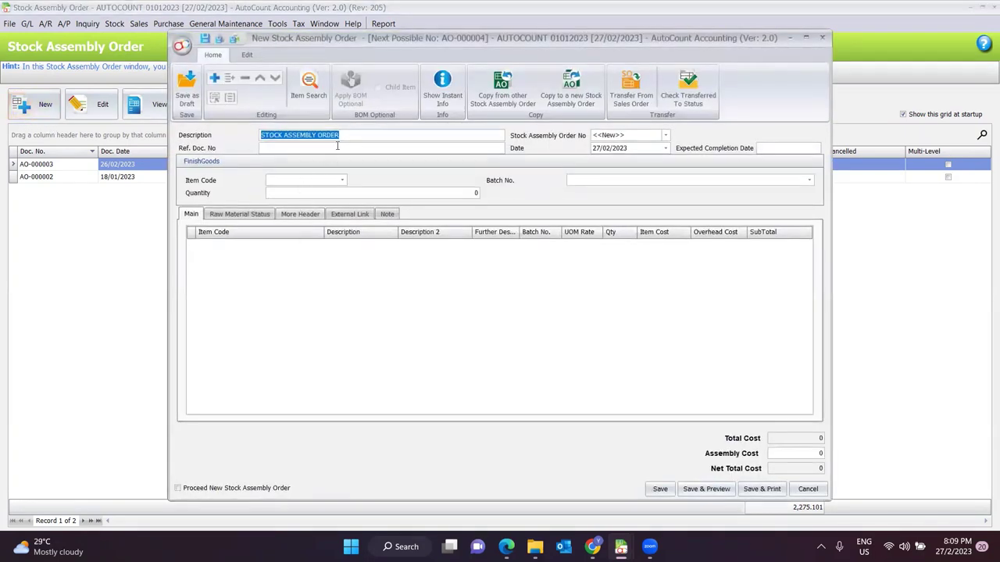
left_click(332, 149)
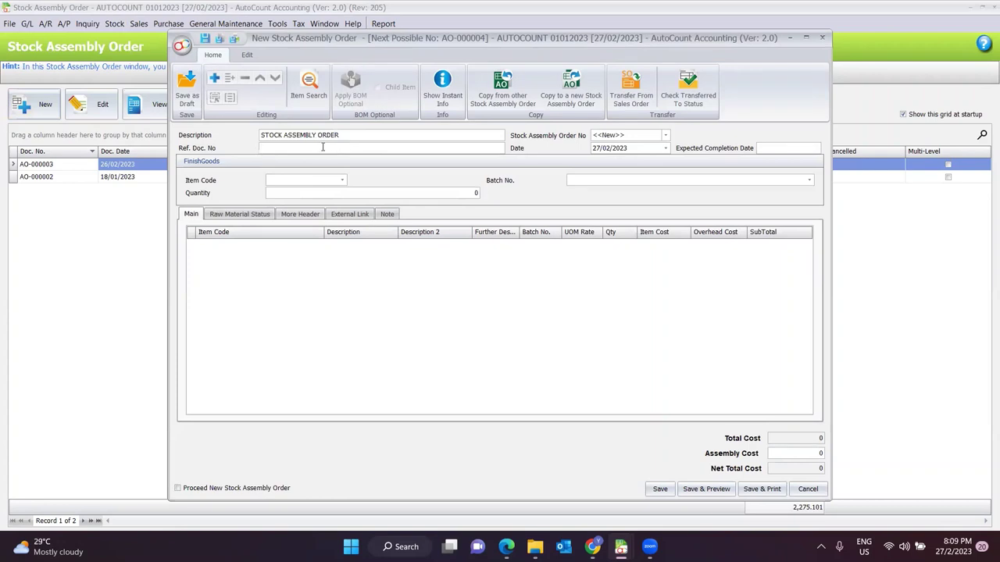
Choose BOM FG as the order's finished good and set its quantity to 30
left_click(341, 181)
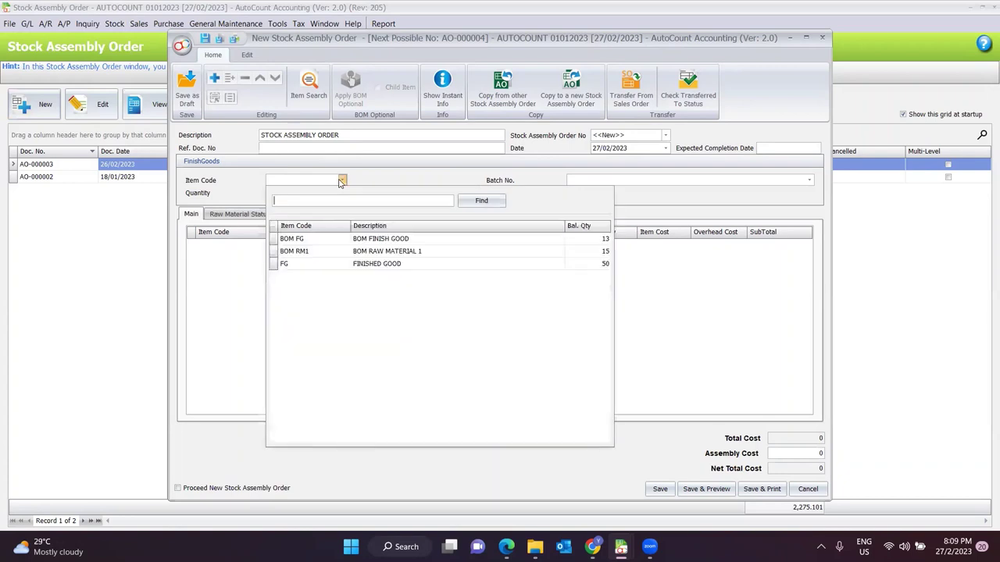
left_click(360, 241)
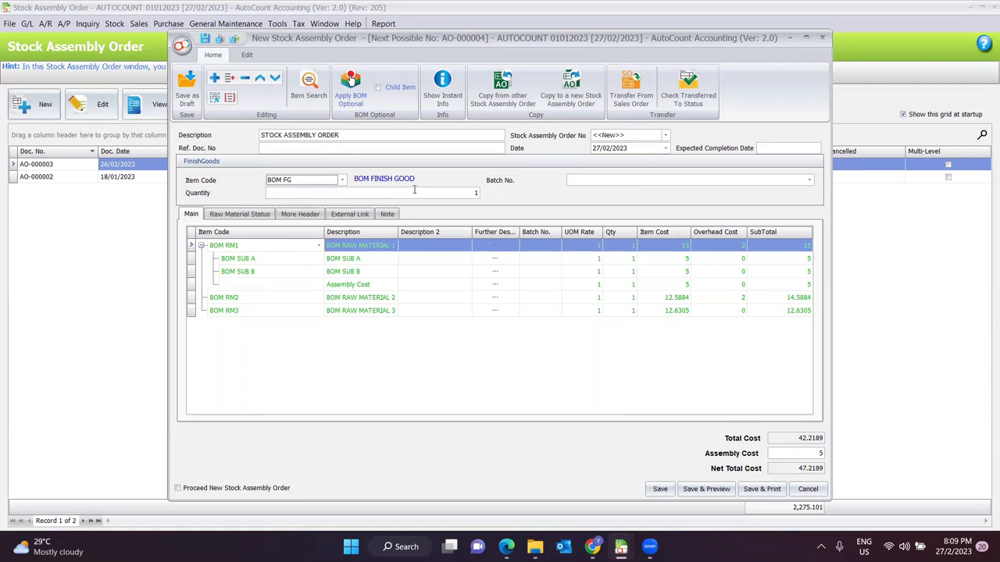
left_click(469, 195)
type("30")
key("Return")
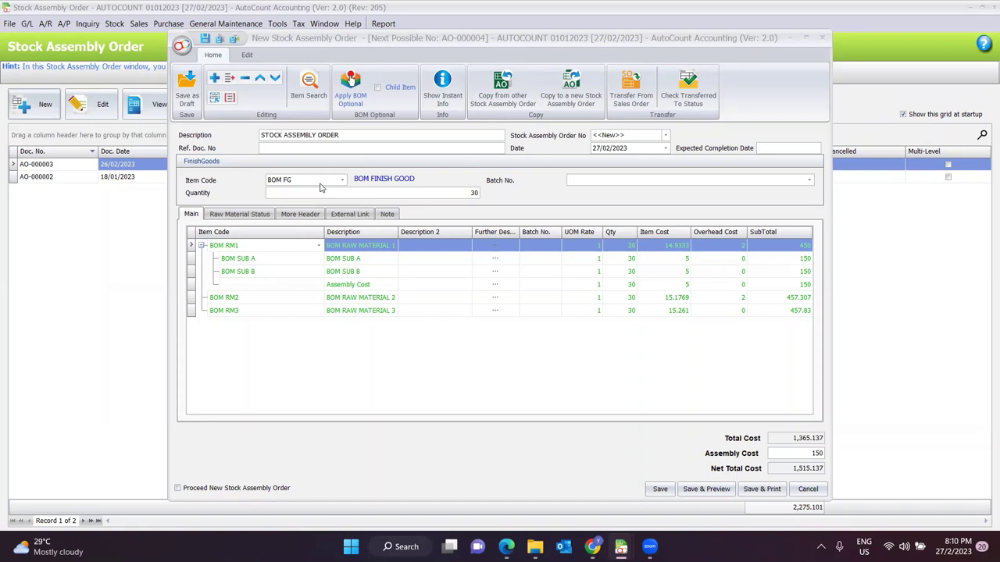
Apply the BOM optional BOM-OP1 to the stock assembly order
left_click(352, 97)
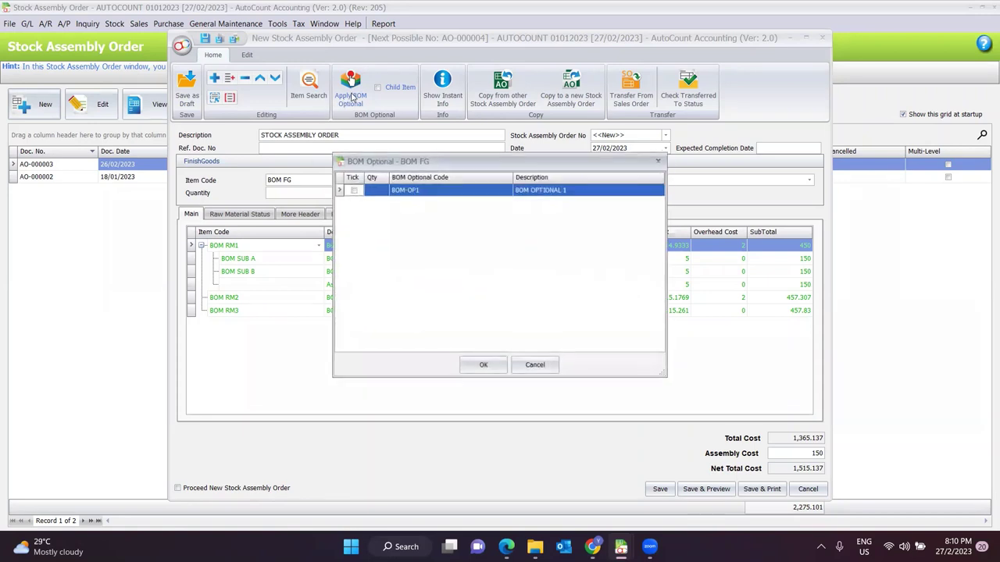
left_click(352, 190)
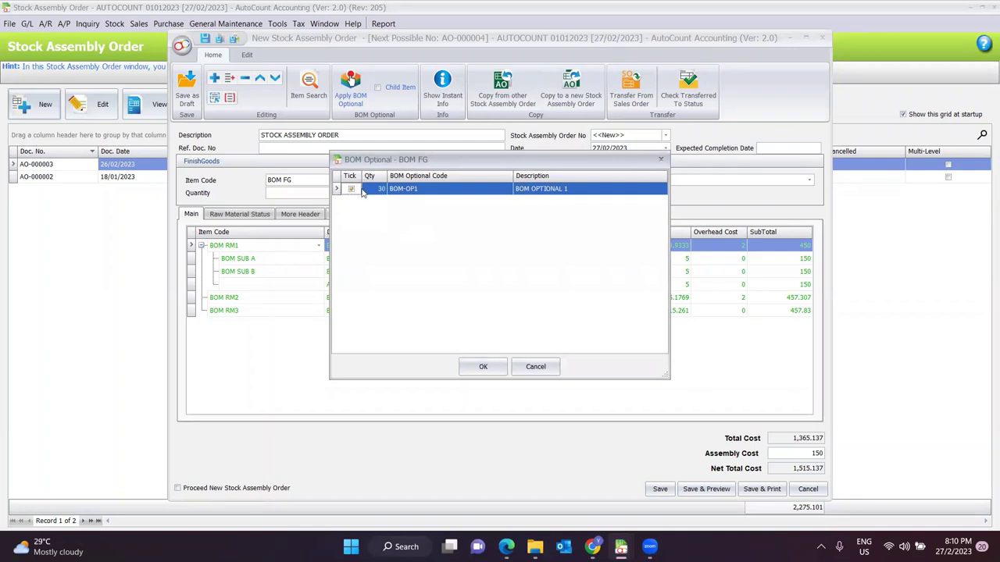
left_click(480, 368)
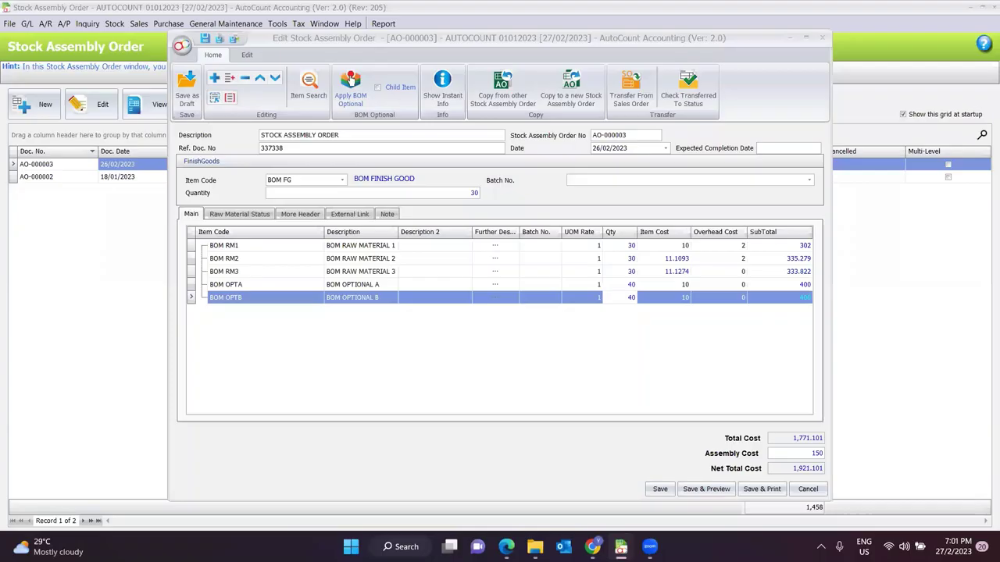
Examine the raw material status, additional header remarks and external links of the existing BOM FG assembly order
left_click(617, 389)
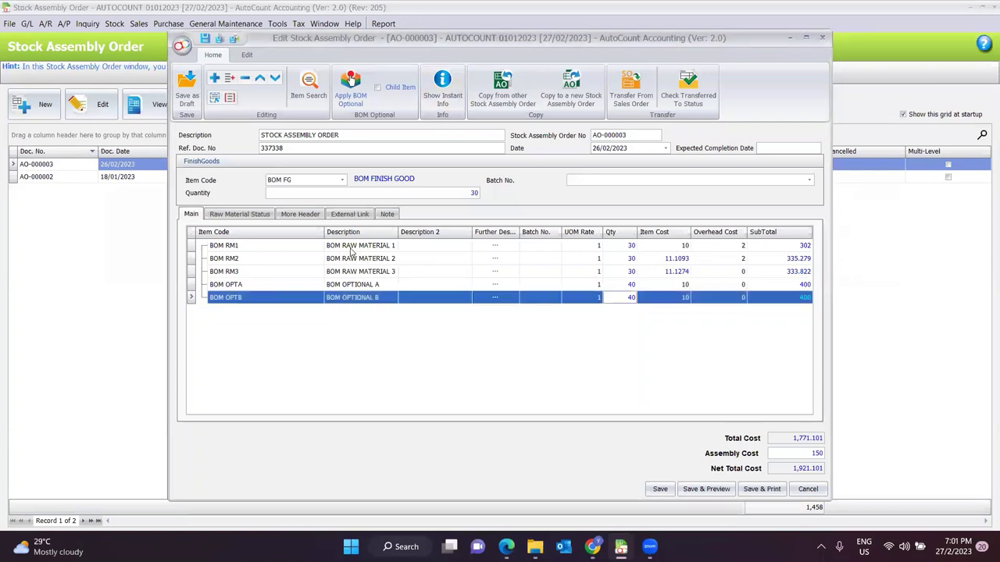
left_click(252, 215)
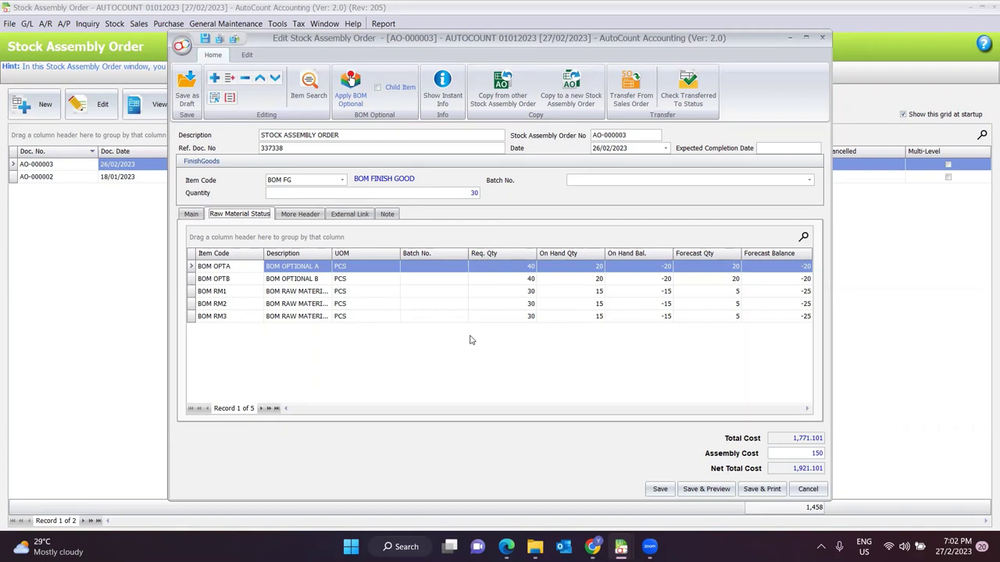
left_click(300, 215)
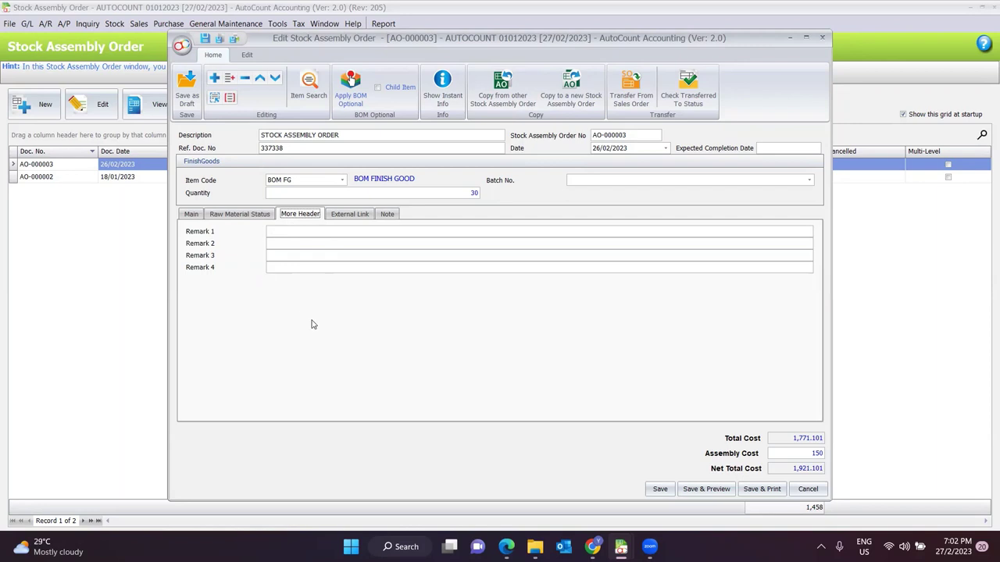
left_click(358, 215)
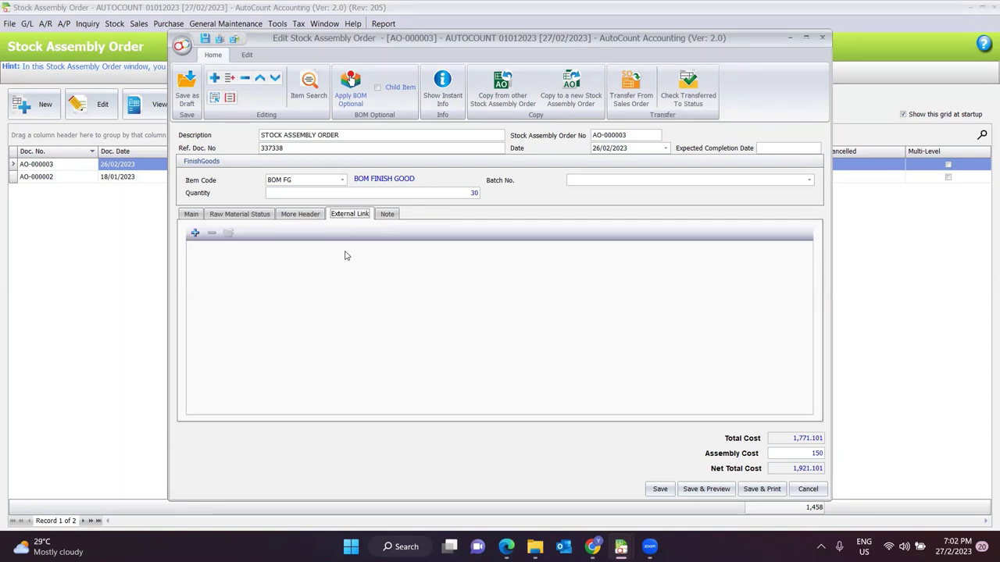
Look through the files available for linking to the BOM FG assembly order without adding any, and view its note section
left_click(195, 233)
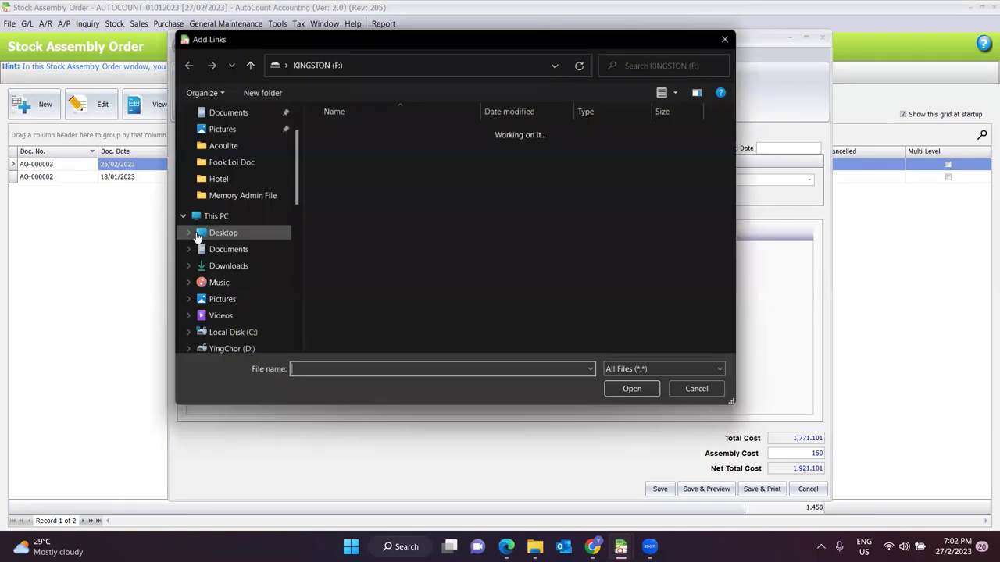
scroll(379, 226, "down", 10)
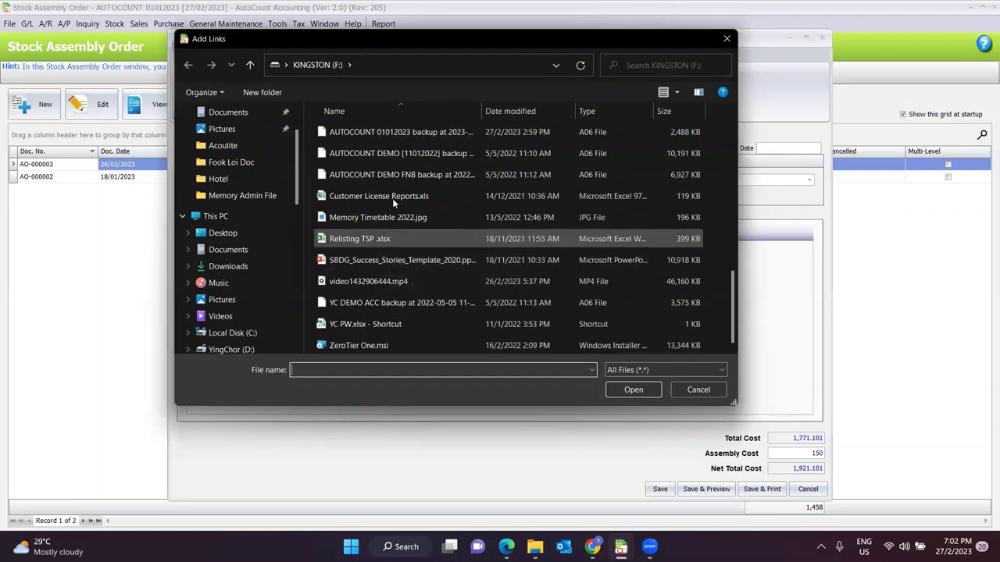
left_click(703, 395)
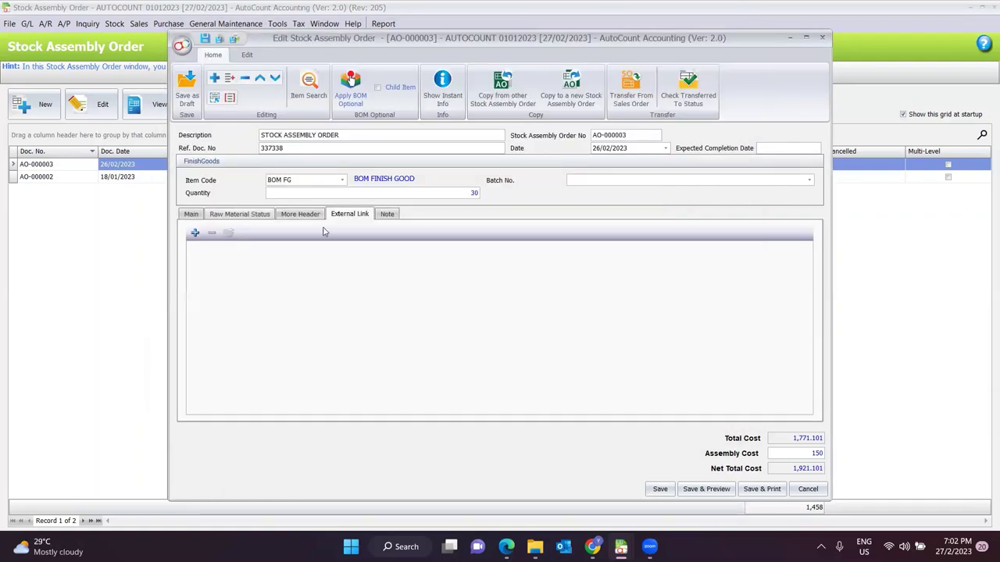
left_click(389, 215)
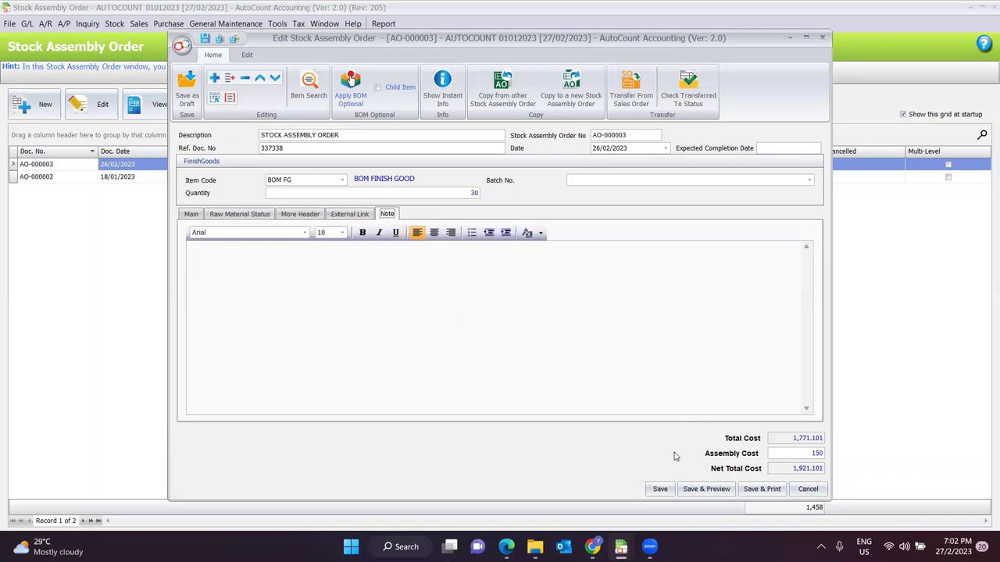
left_click(190, 214)
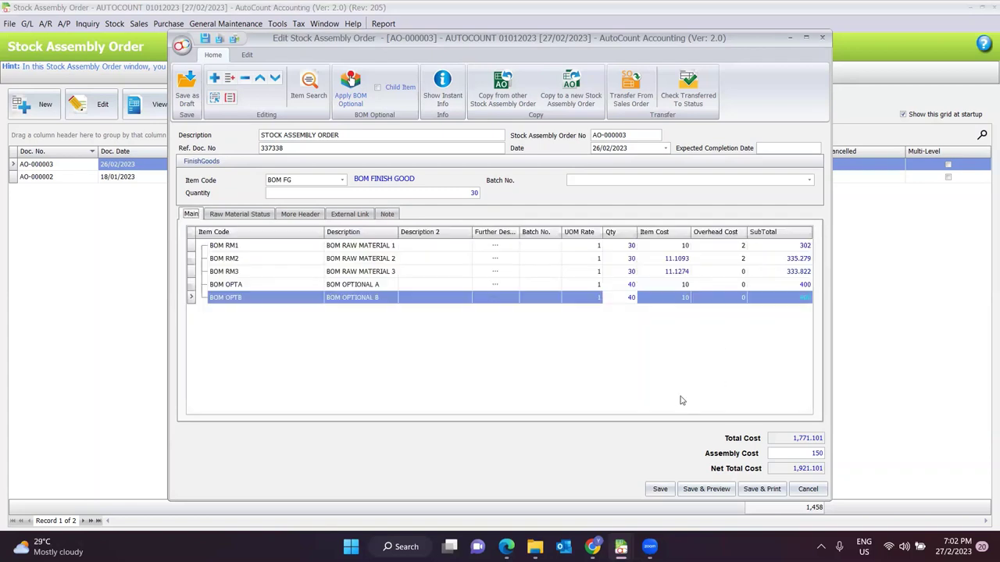
Save the BOM FG assembly order and preview its printout, viewing the print and export options before closing the preview
left_click(702, 492)
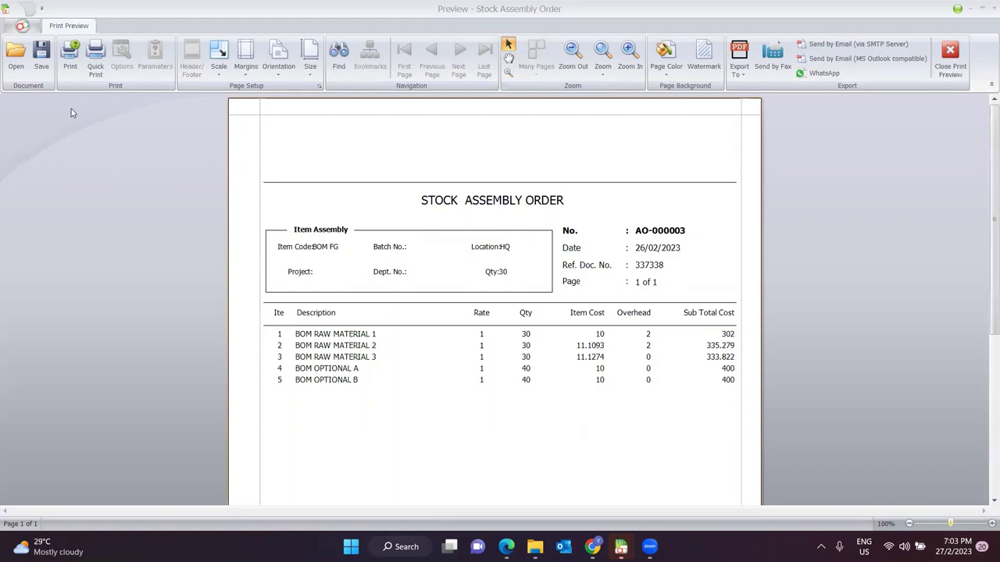
left_click(72, 59)
key("Escape")
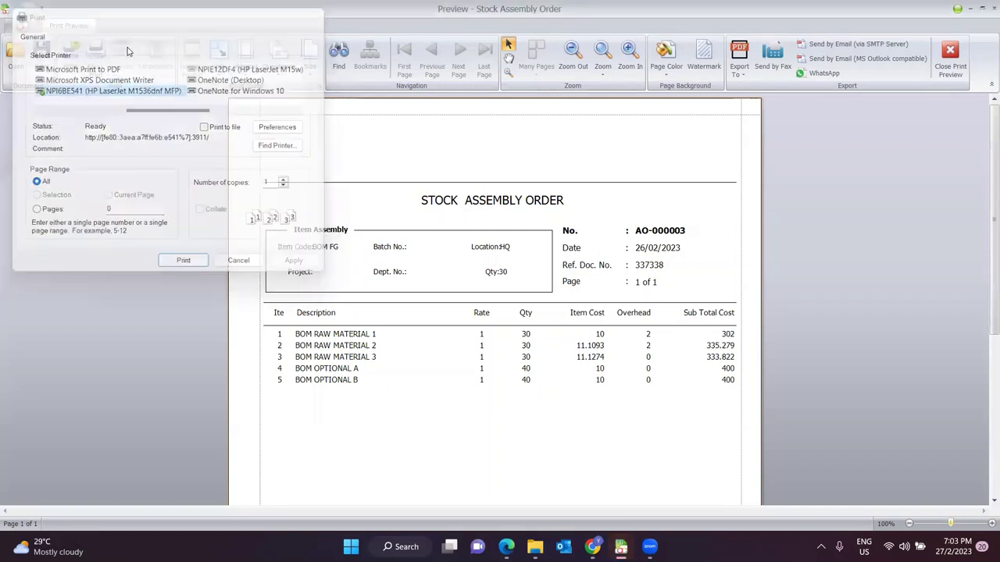
left_click(738, 70)
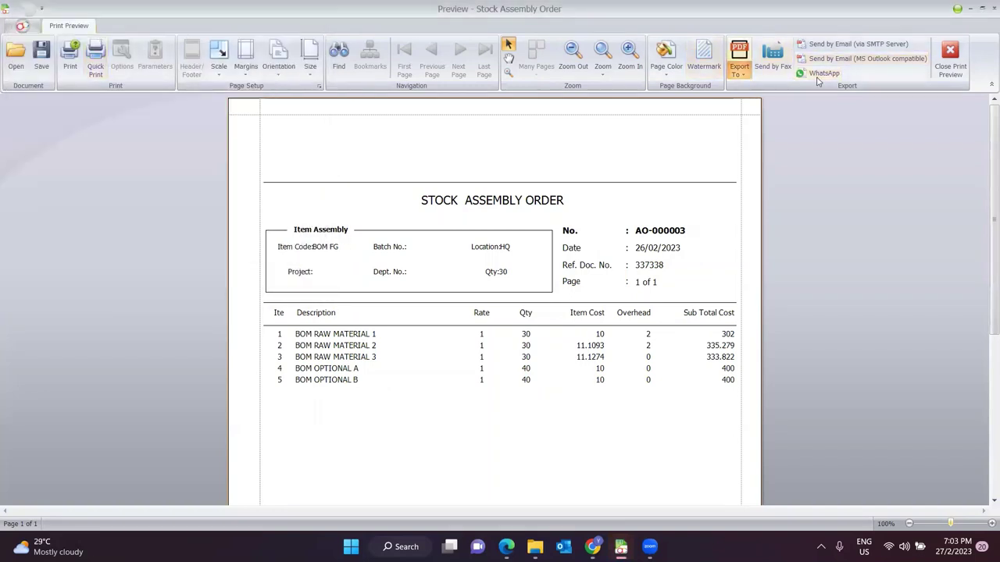
left_click(912, 126)
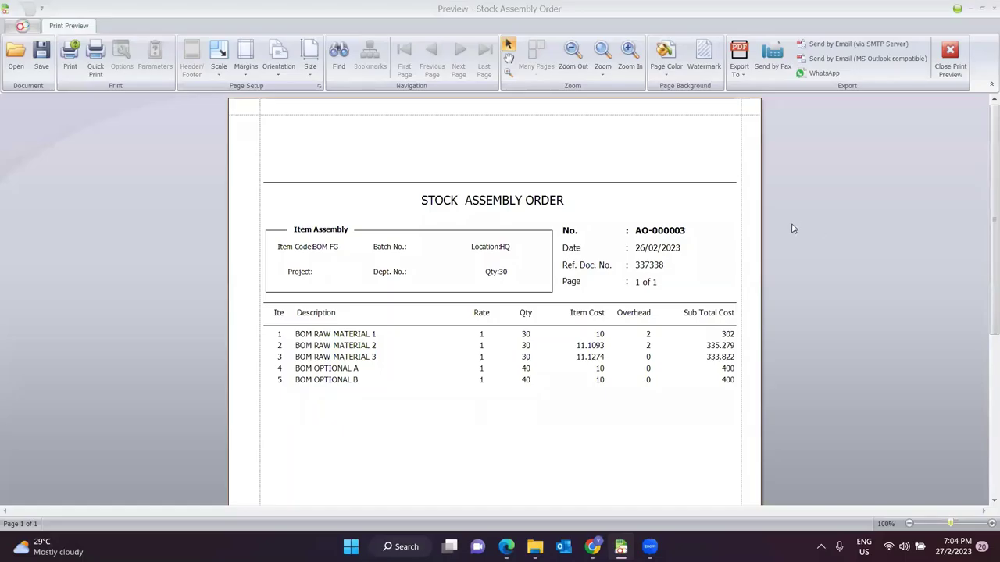
left_click(948, 47)
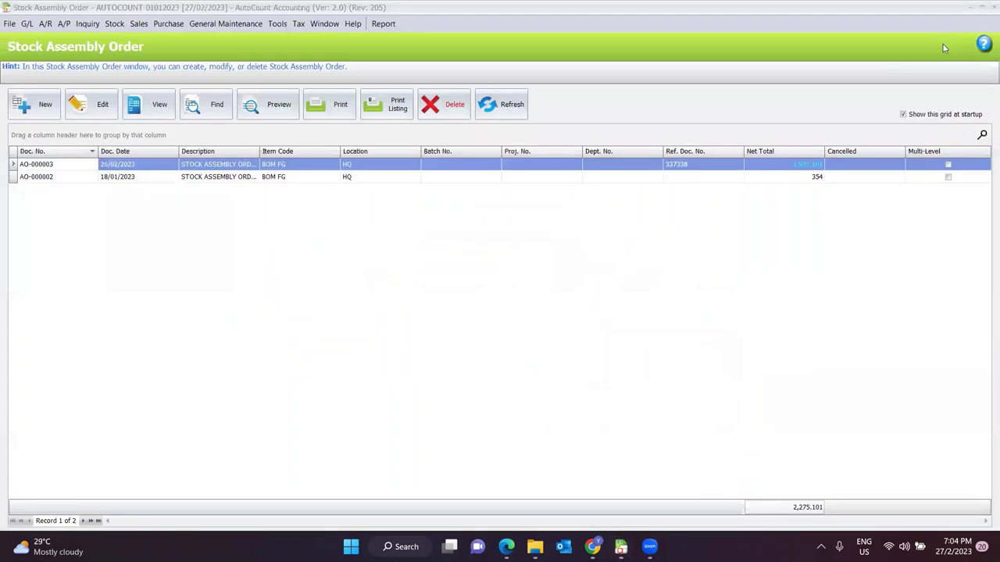
Run an unfiltered inquiry of the Stock Assembly Order Listing and review the orders
left_click(385, 111)
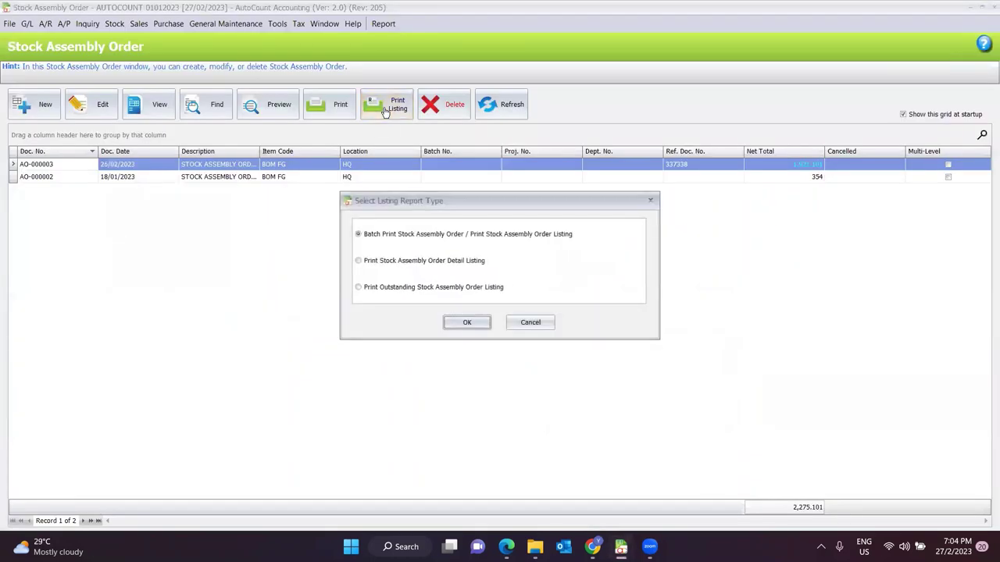
left_click(467, 322)
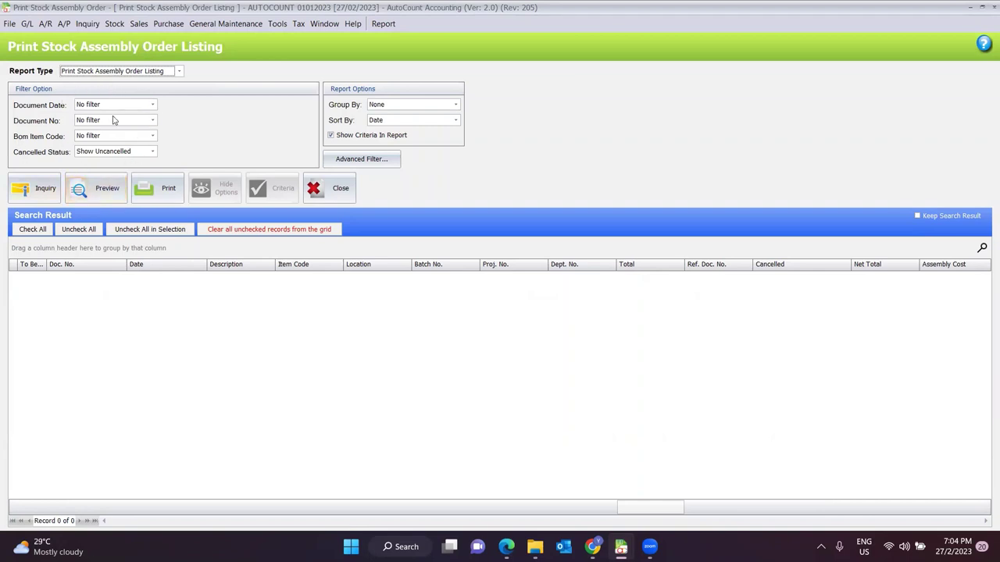
left_click(46, 192)
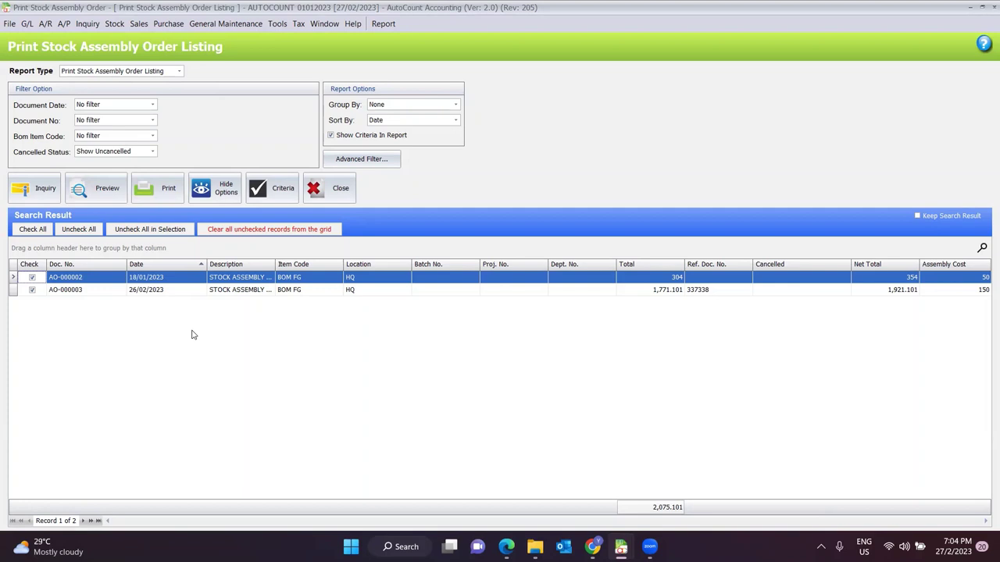
key("Escape")
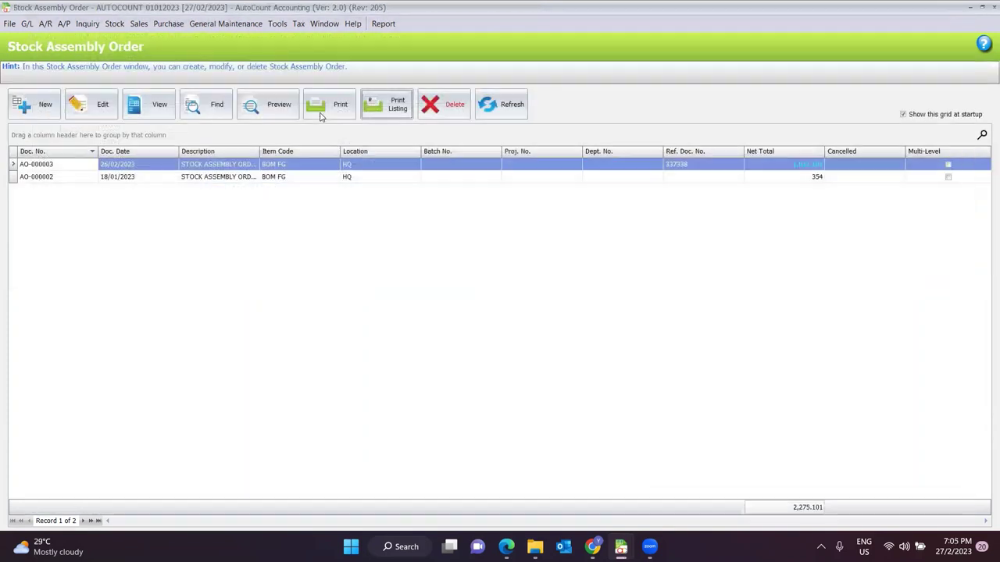
Run an unfiltered Stock Assembly Order Detail Listing inquiry, widen the FG Description column and examine the raw material item codes
left_click(385, 107)
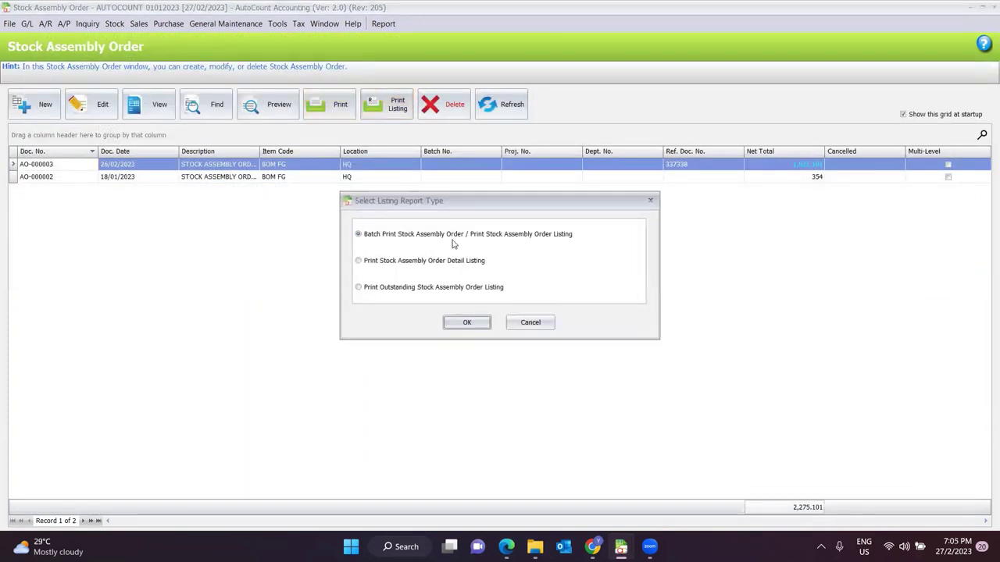
left_click(358, 263)
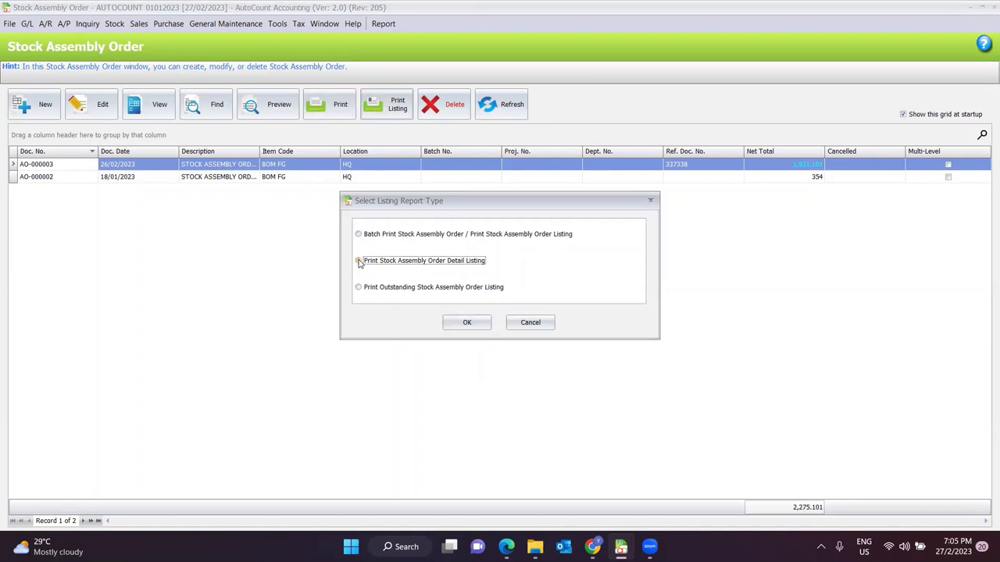
left_click(467, 322)
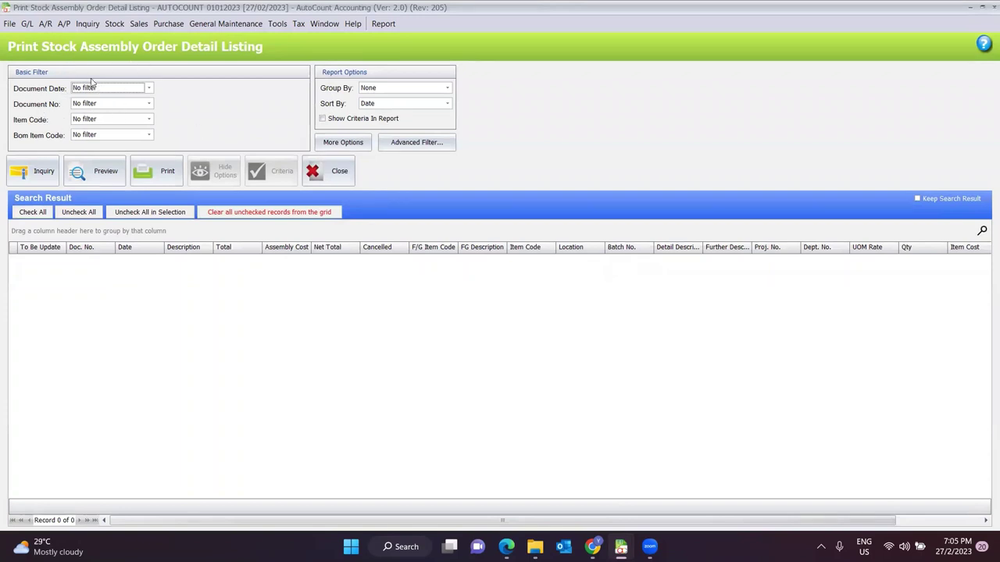
left_click(39, 171)
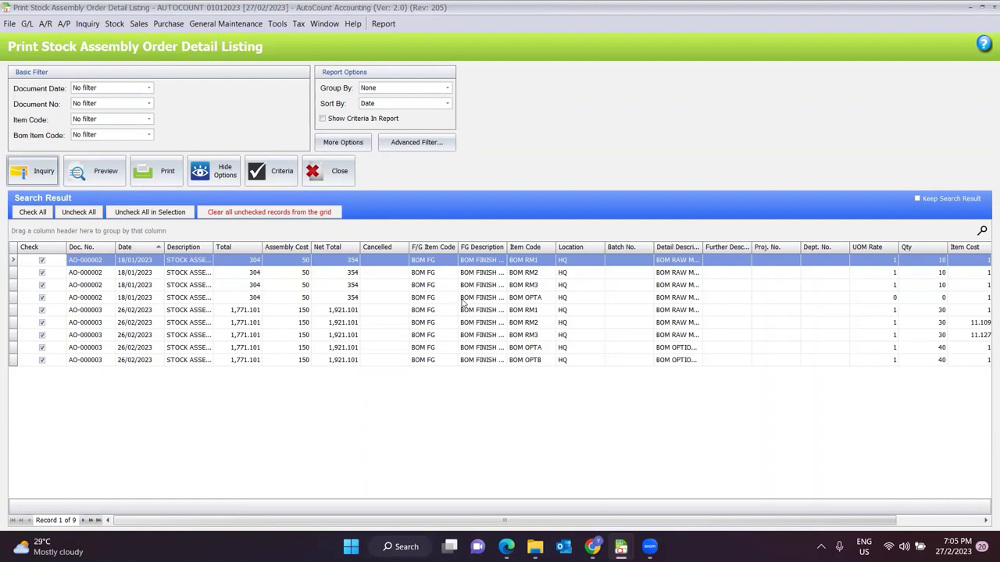
left_click_drag(506, 247, 525, 247)
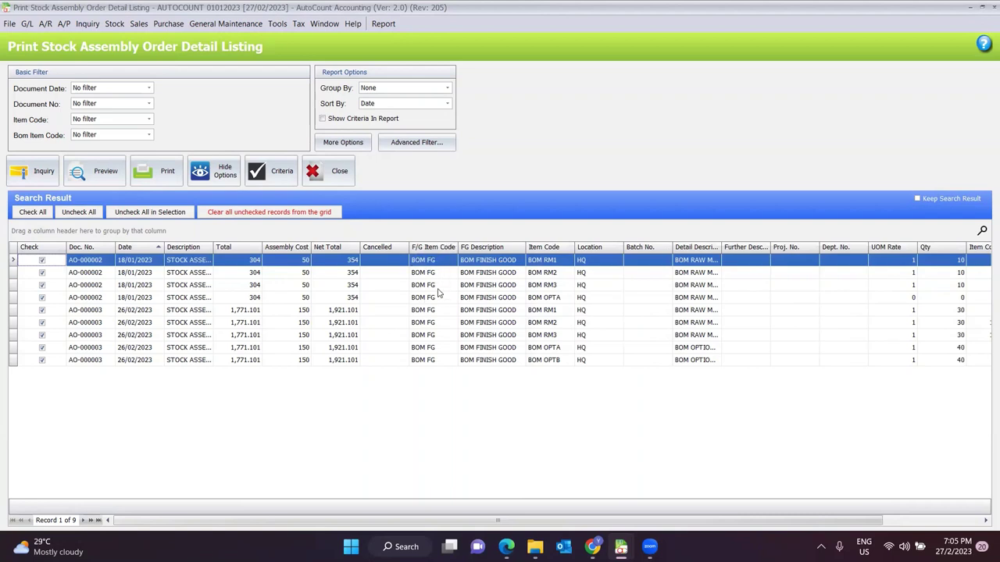
left_click(560, 262)
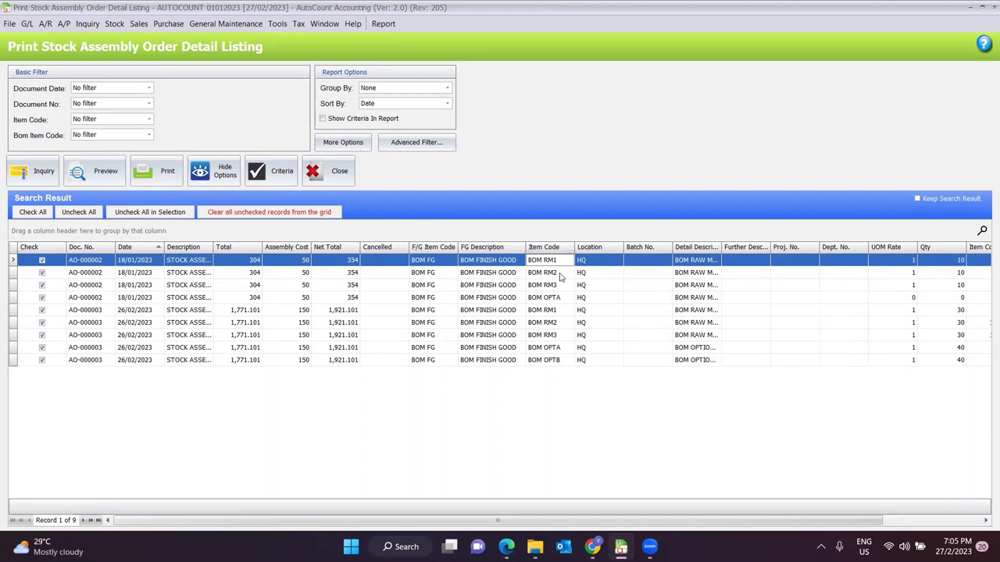
left_click(560, 275)
left_click(560, 287)
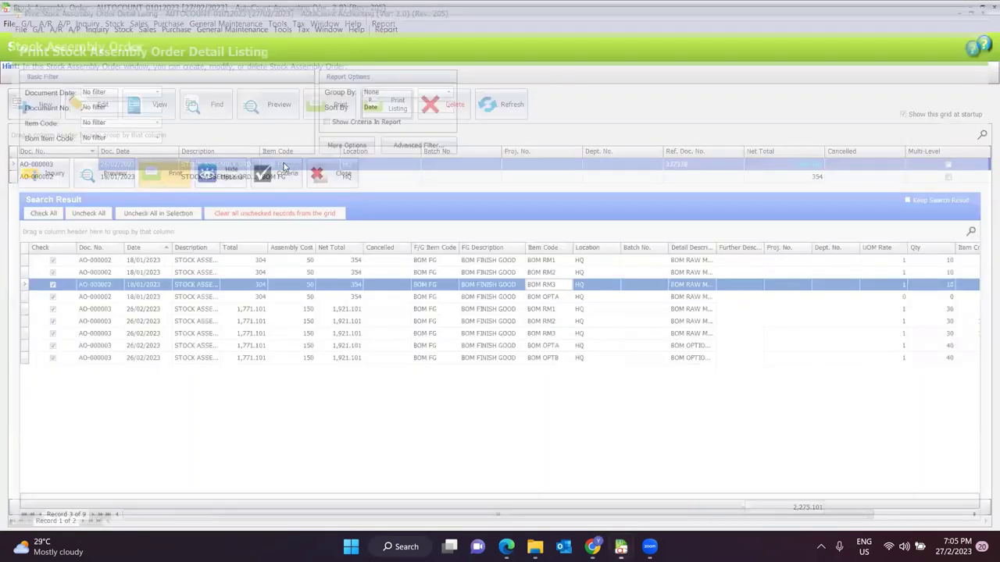
List the outstanding stock assembly orders from 01/02/2023 to 27/02/2023 and expand the BOM FG order's item details
left_click(386, 104)
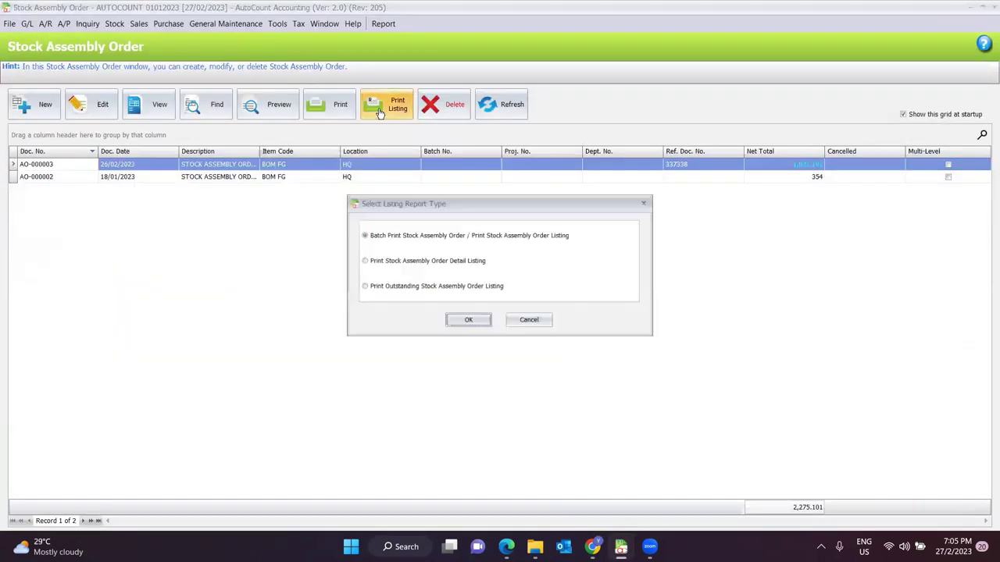
left_click(357, 288)
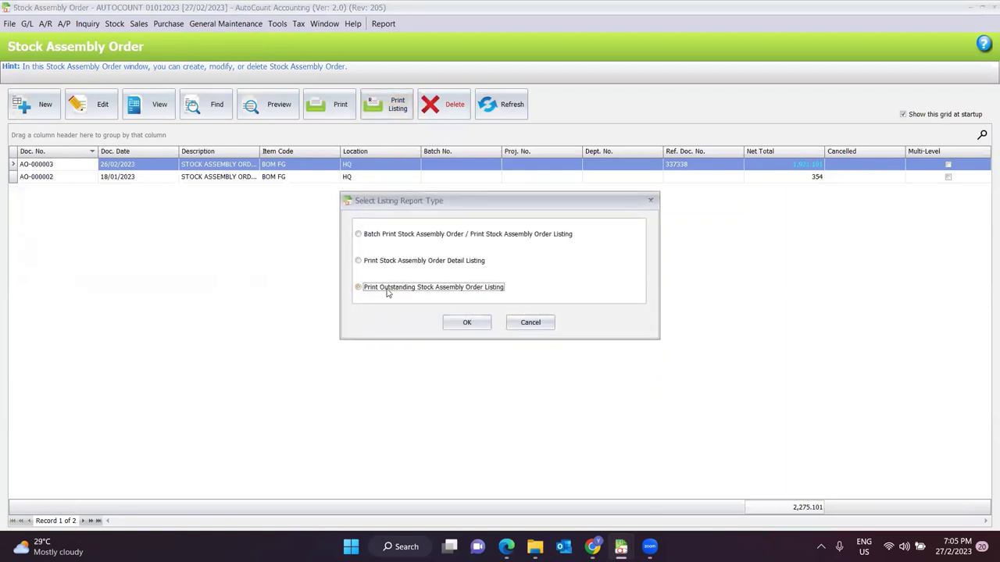
left_click(473, 324)
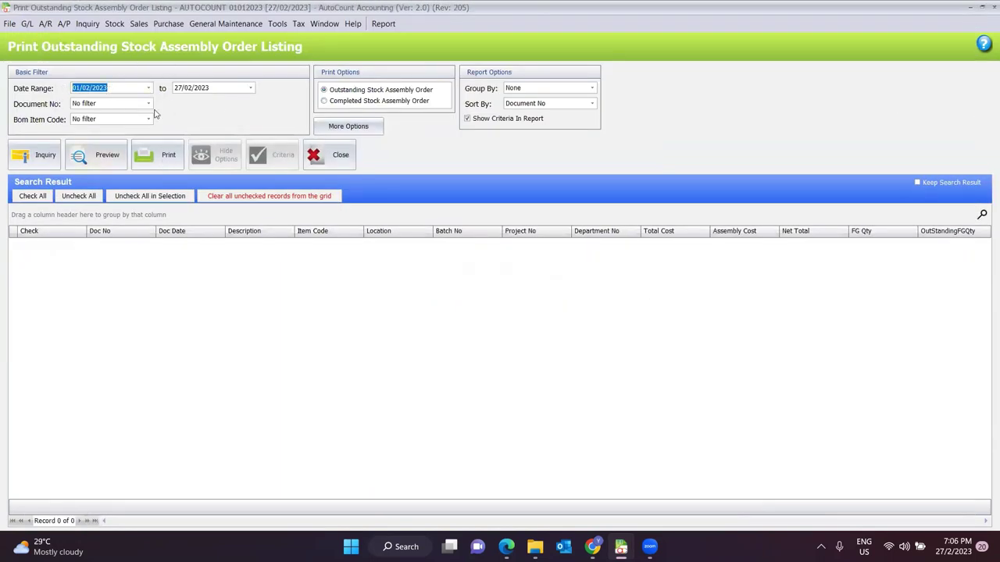
left_click(40, 162)
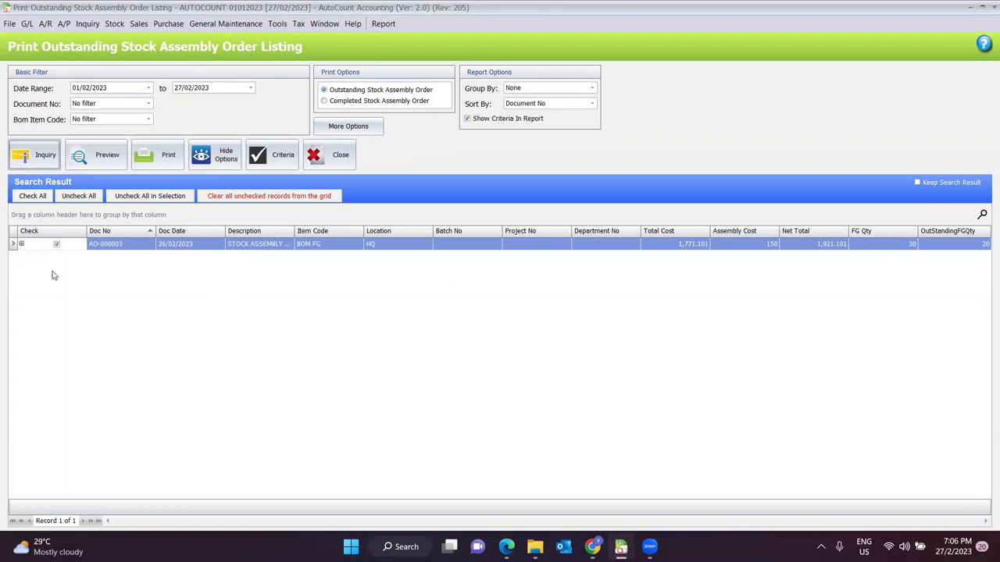
left_click(22, 244)
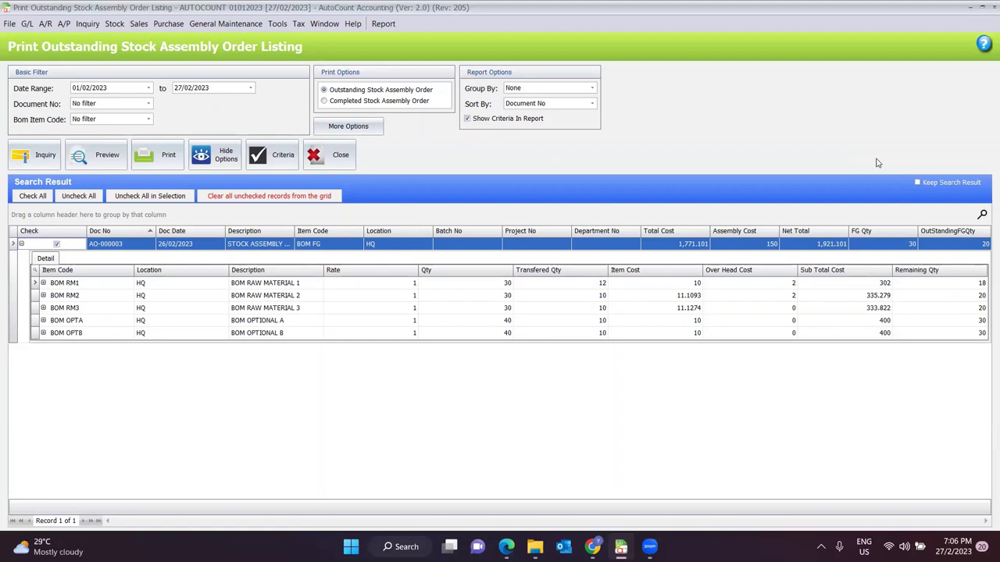
Create a new stock assembly by transferring a quantity of 10 from the BOM FG assembly order dated 26/02/2023
left_click(113, 24)
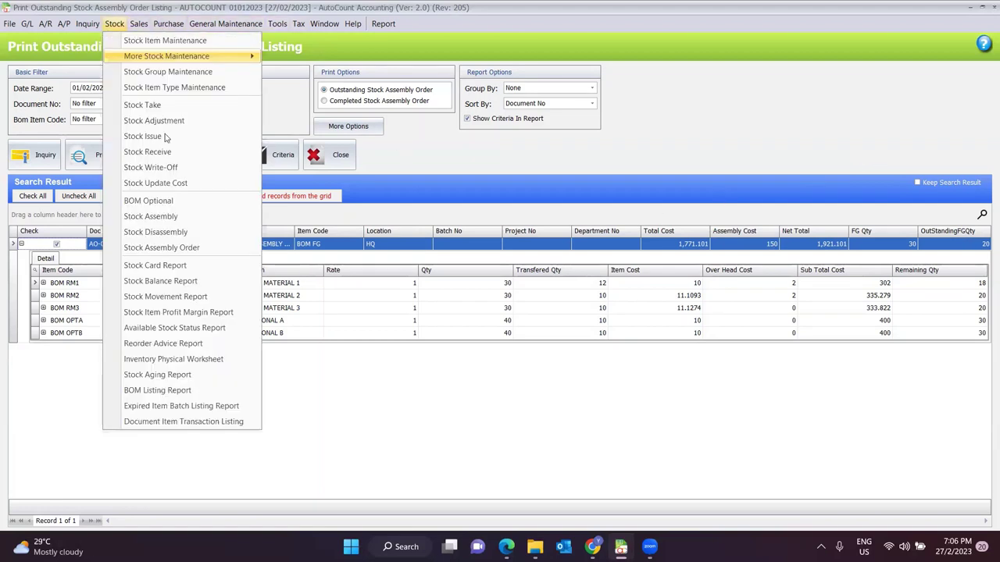
left_click(150, 216)
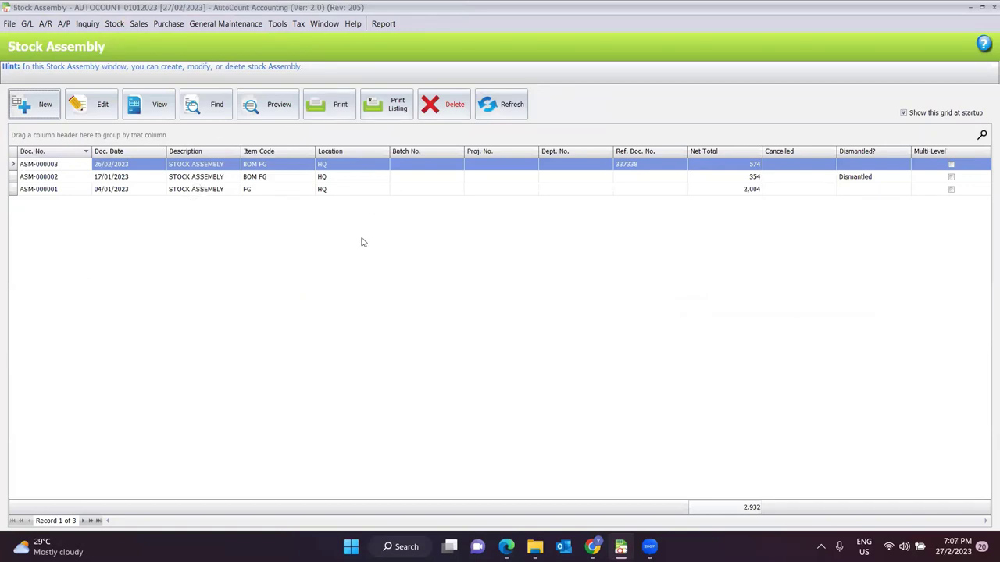
left_click(45, 114)
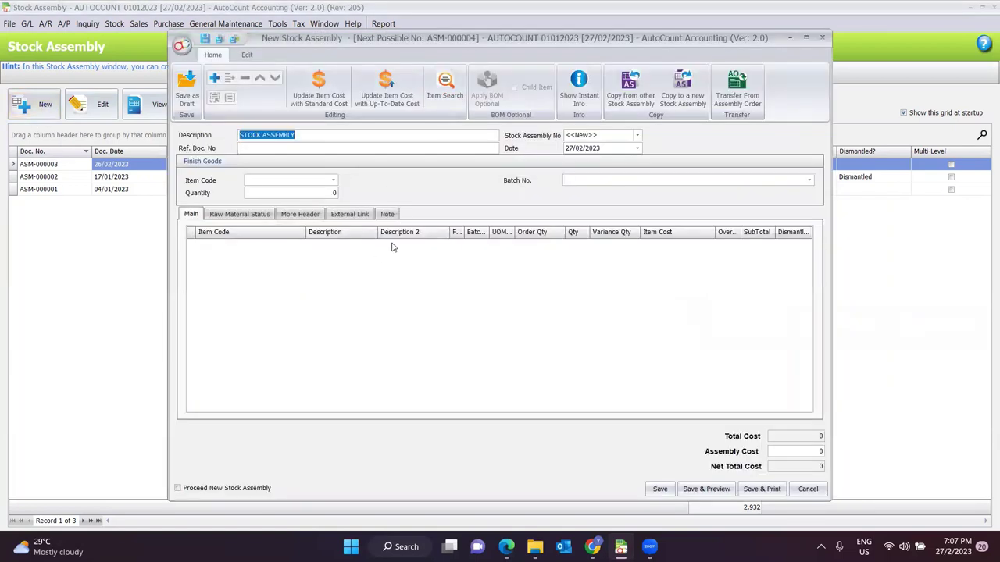
left_click(755, 113)
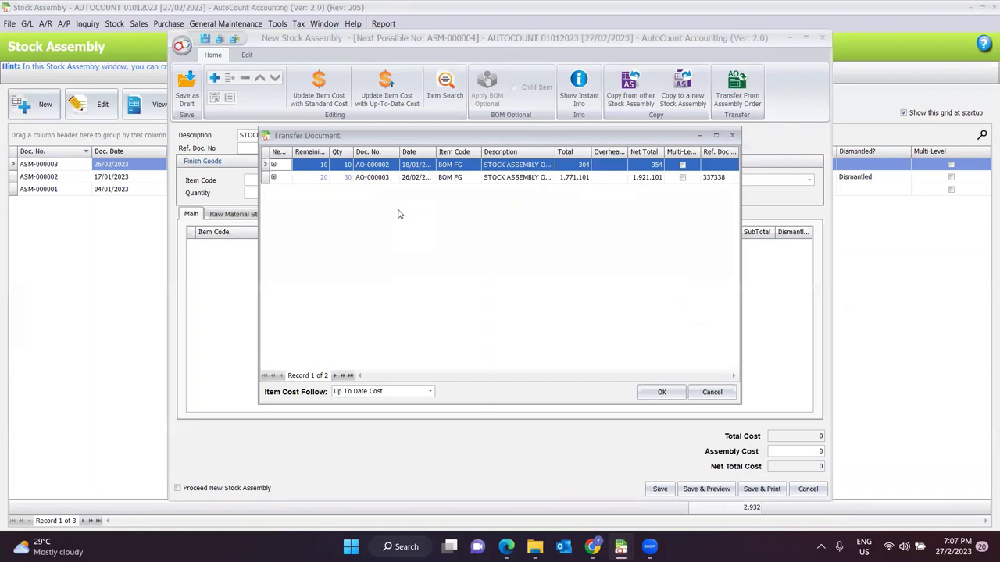
left_click(349, 182)
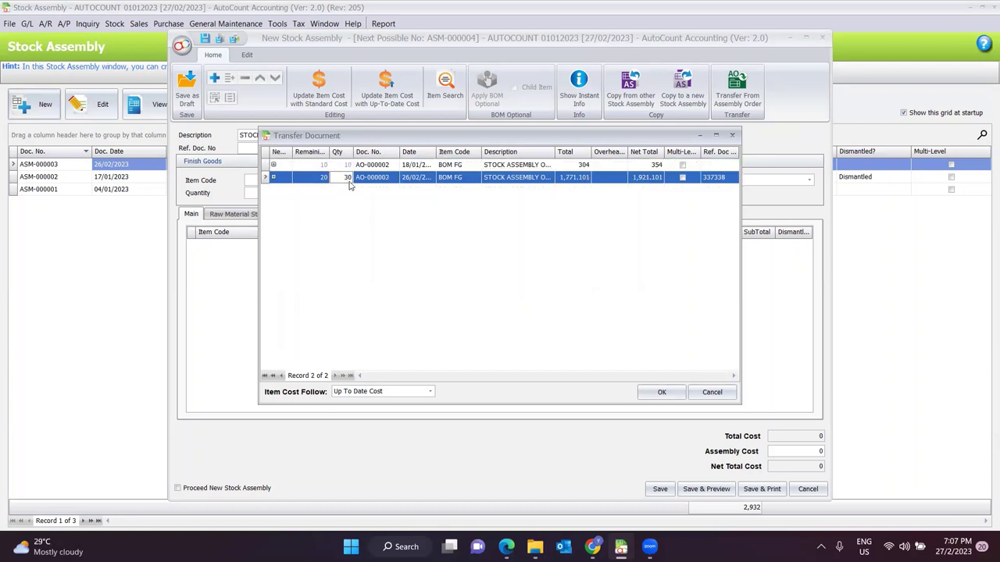
left_click(289, 181)
type("10")
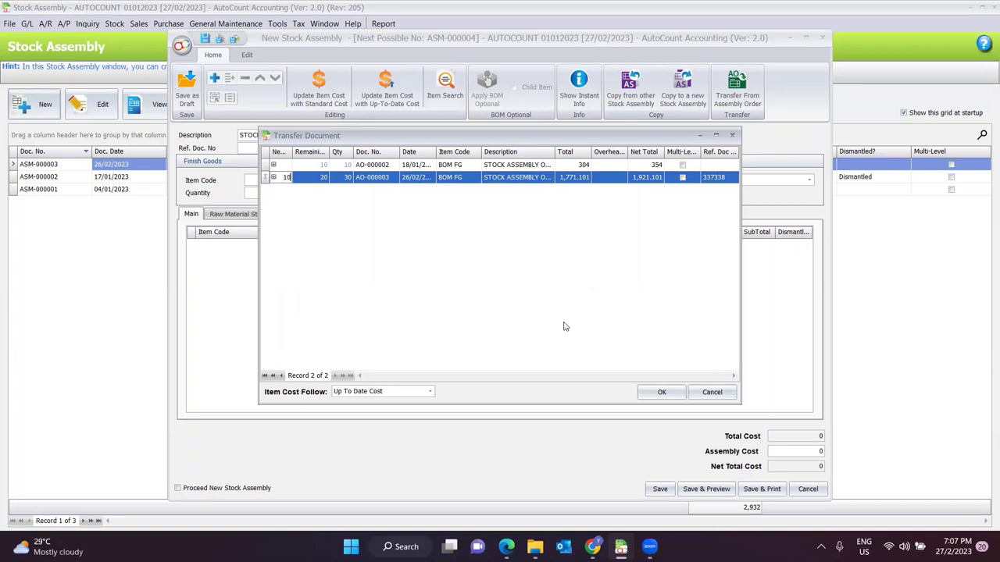
left_click(661, 392)
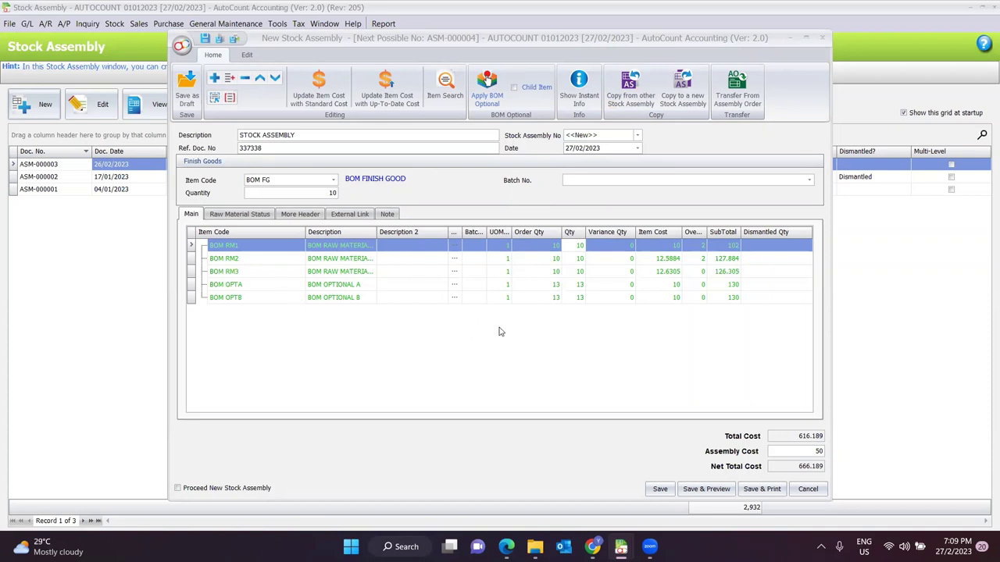
Set the quantity of raw material BOM RM1 to 12 in the new stock assembly
left_click(575, 249)
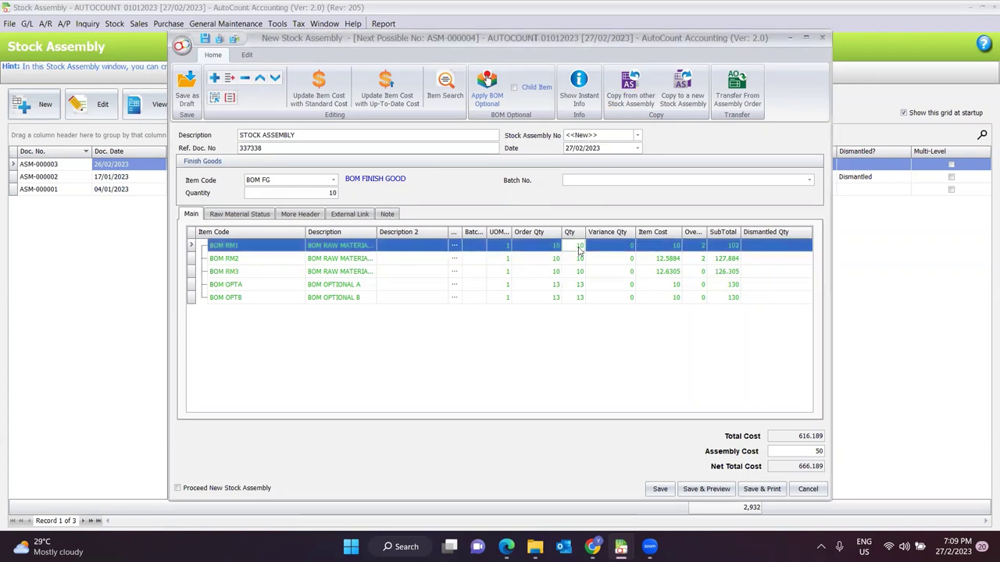
left_click(578, 247)
type("12")
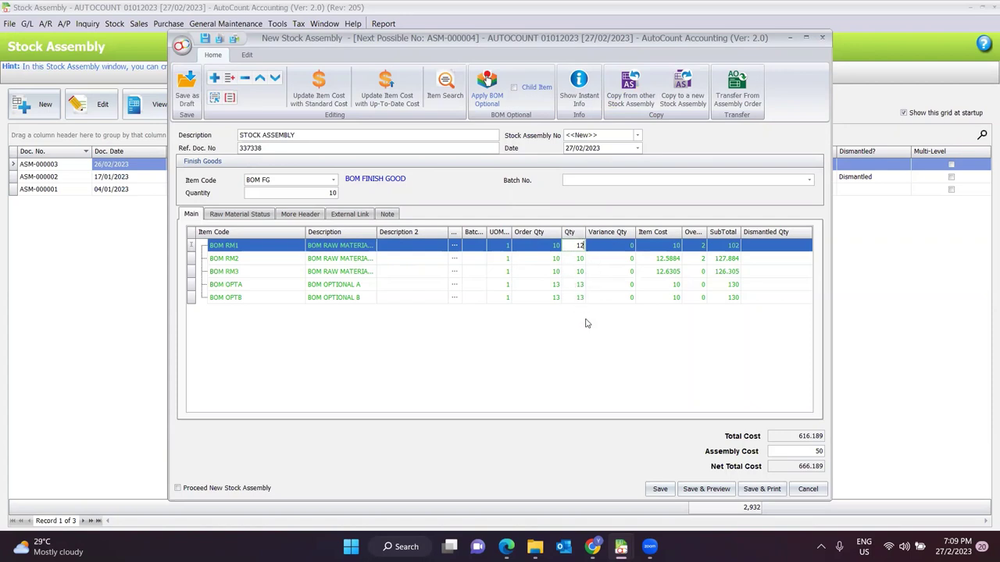
Commit the raw material quantity, widen the overhead column, and save the new stock assembly with a print preview
left_click(579, 258)
left_click(576, 248)
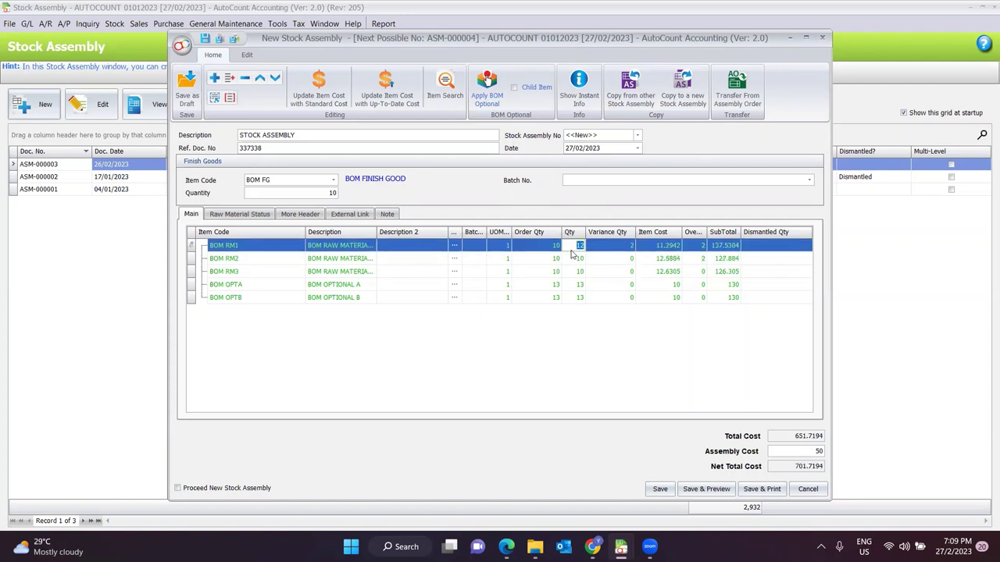
left_click(578, 259)
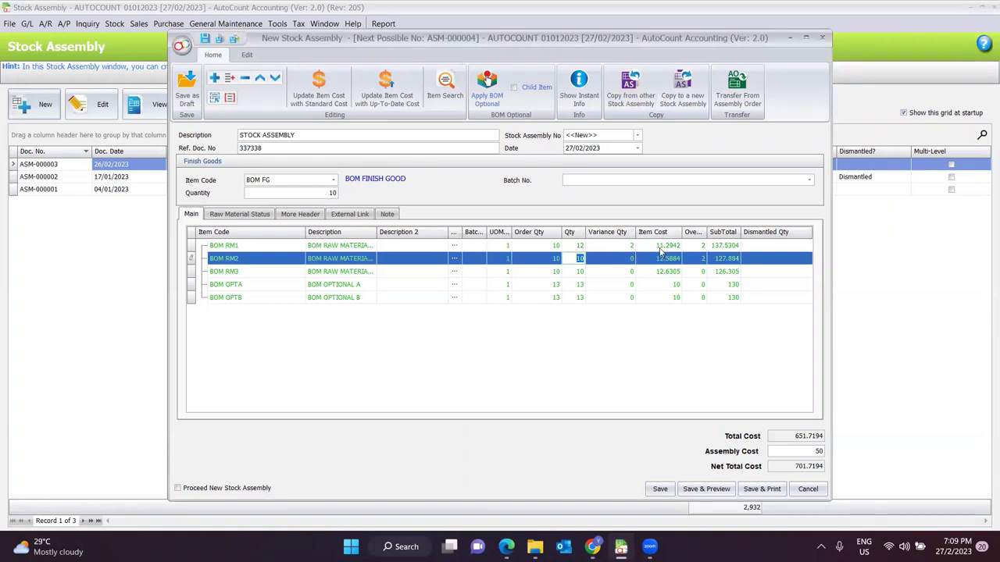
left_click_drag(709, 231, 716, 233)
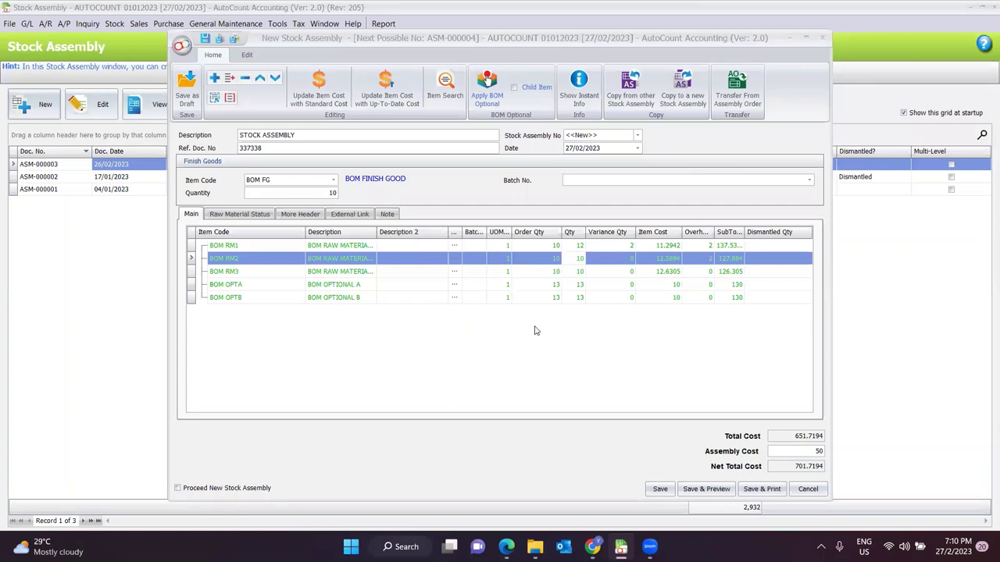
left_click(700, 489)
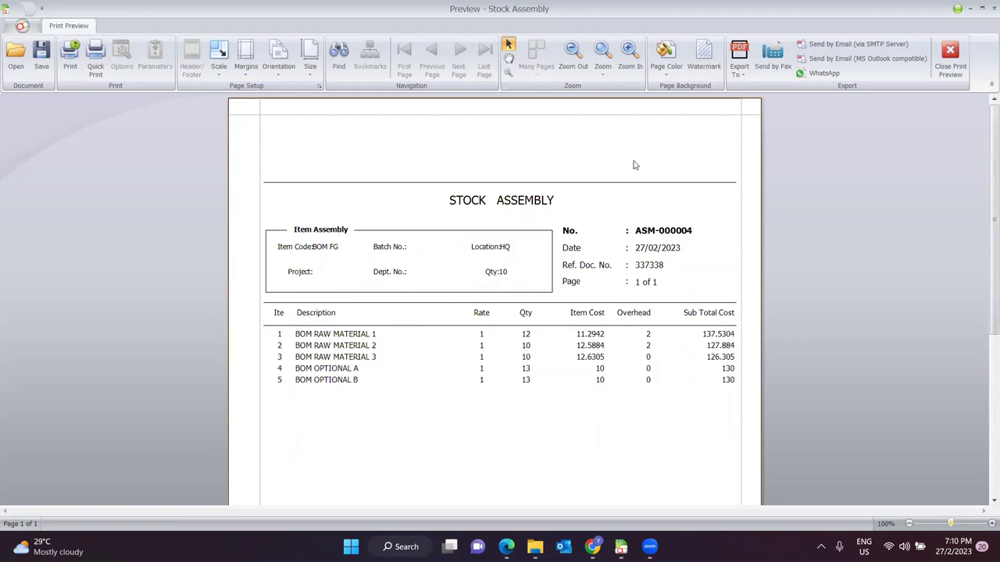
Examine the printer choices and export formats for the stock assembly preview, closing it without printing or exporting
left_click(69, 62)
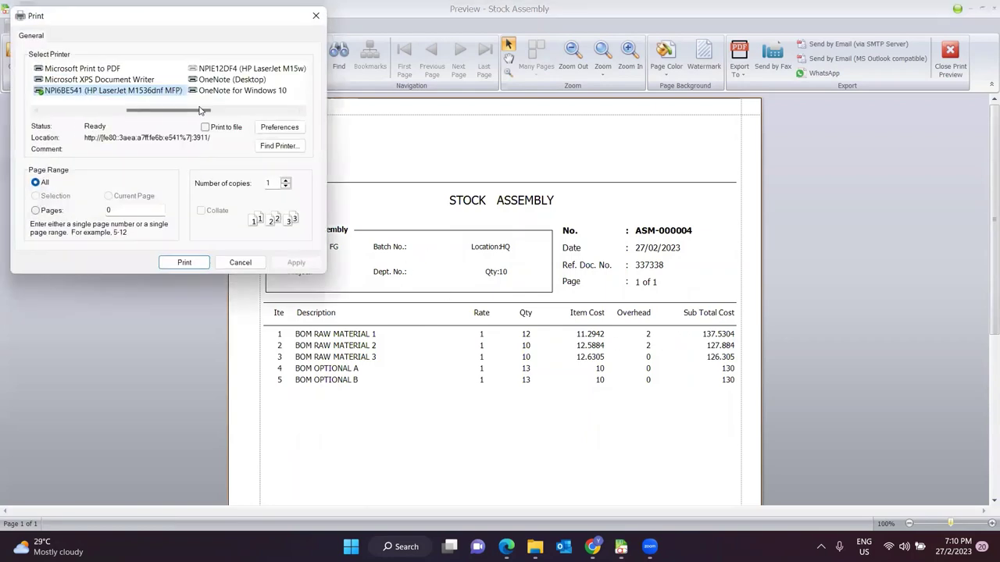
left_click(317, 16)
left_click(739, 56)
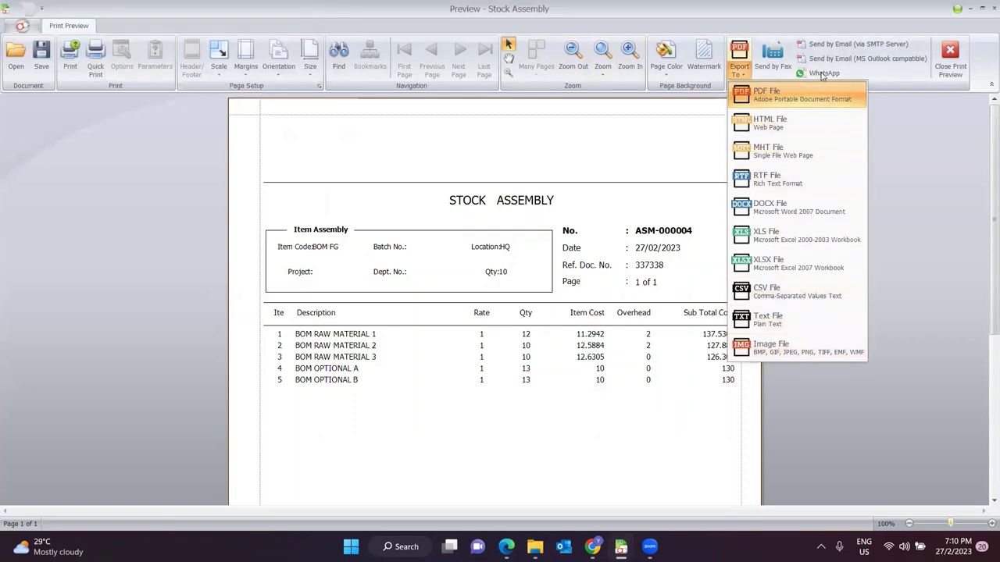
key("Escape")
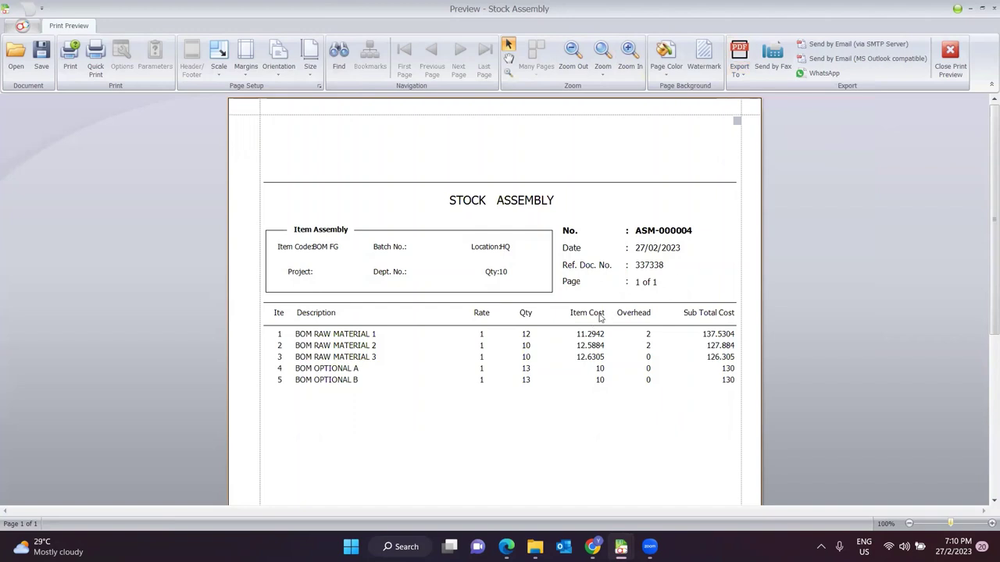
left_click(949, 56)
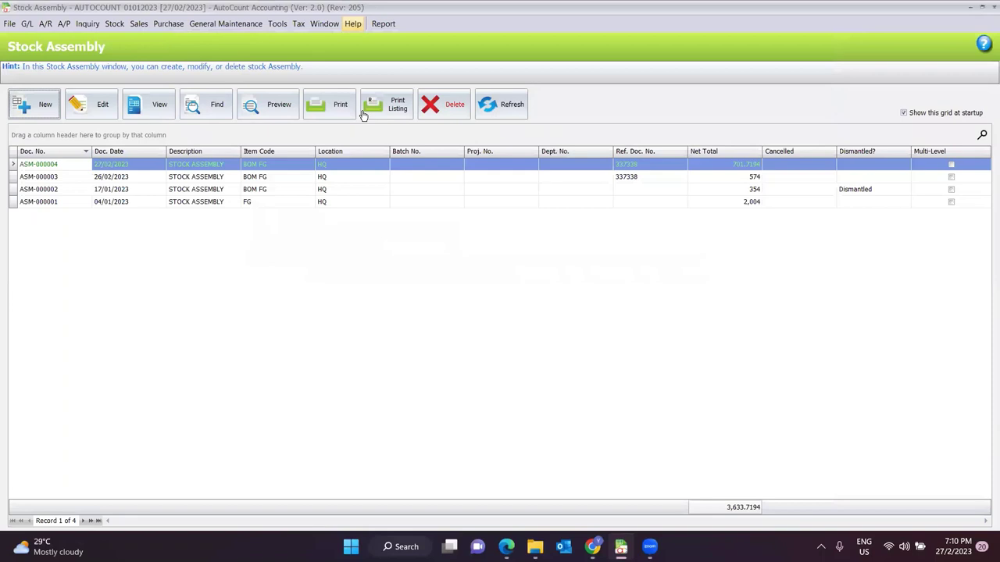
Open the Outstanding Stock Assembly Order Listing to review the BOM FG order's transferred and remaining quantities
left_click(114, 23)
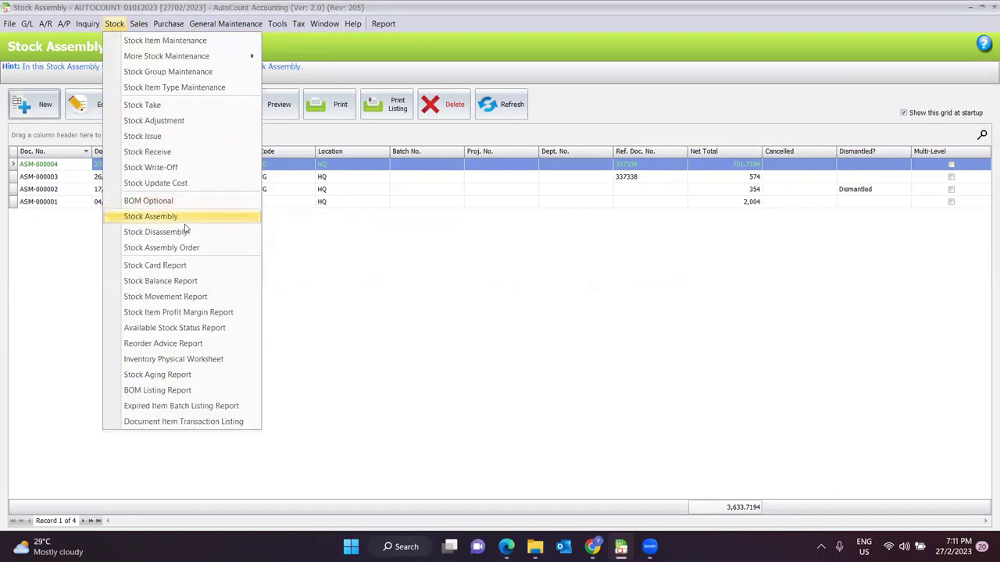
left_click(190, 249)
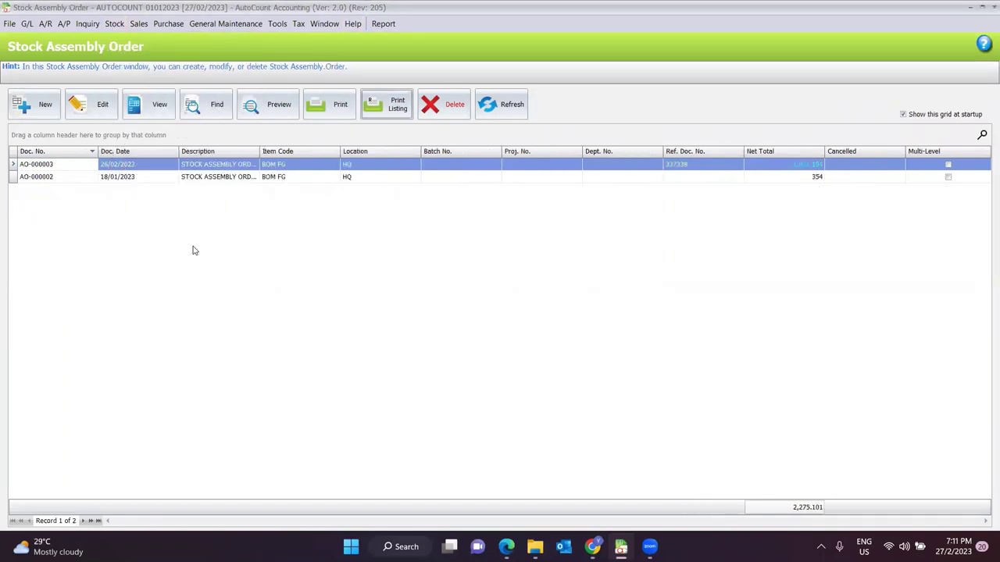
left_click(386, 110)
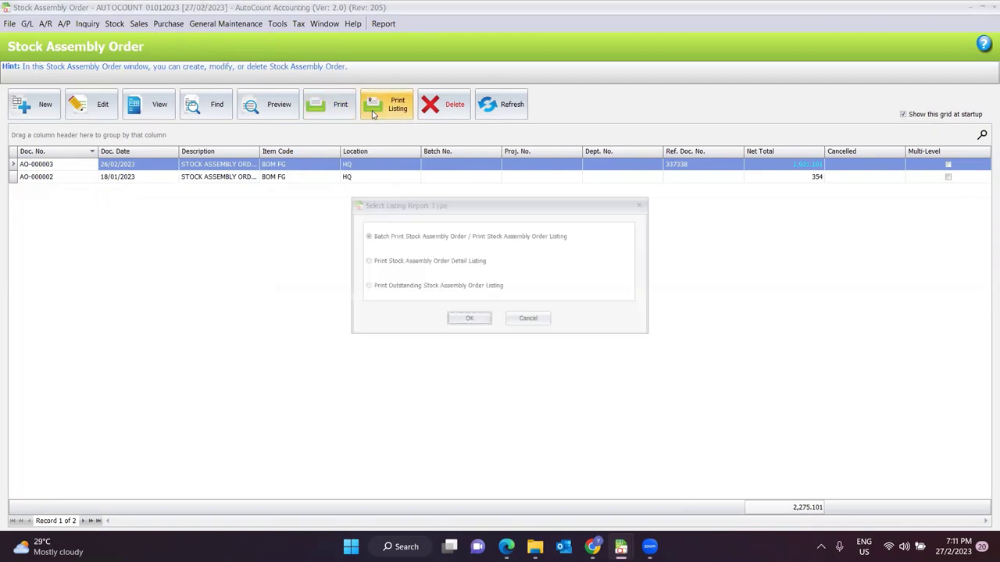
left_click(359, 288)
left_click(467, 325)
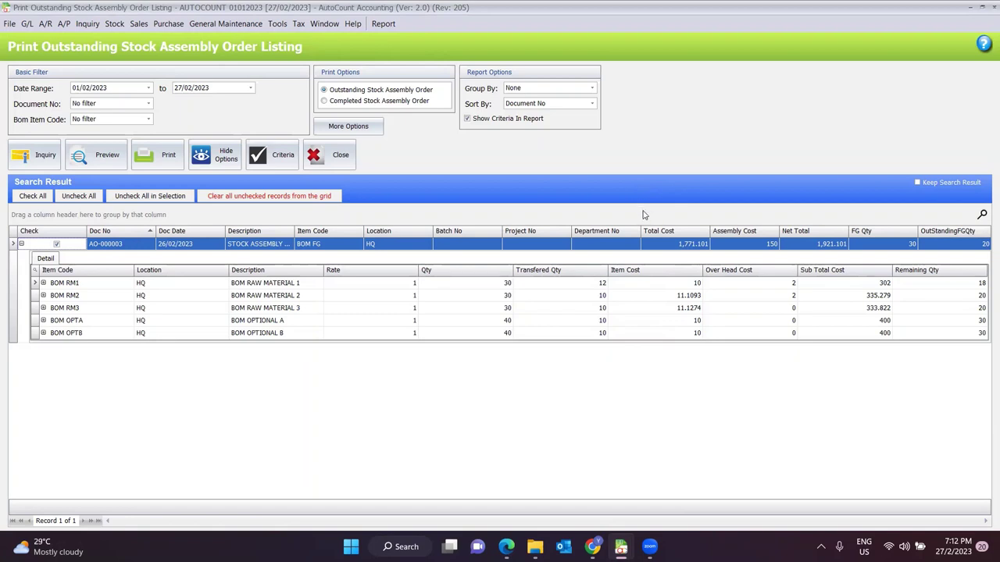
key("alt")
key("Left")
key("Left")
key("Down")
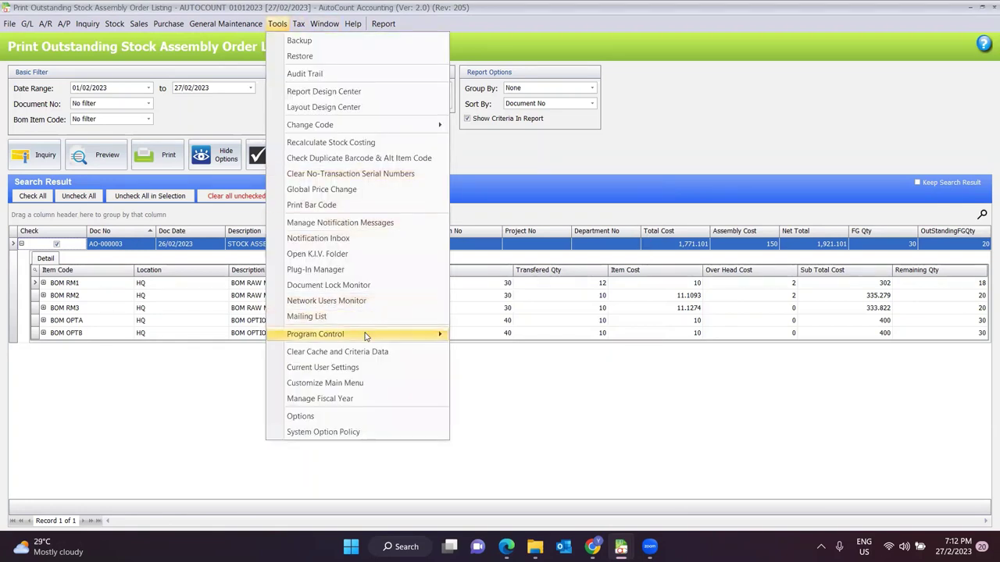
mouse_move(368, 336)
left_click(525, 359)
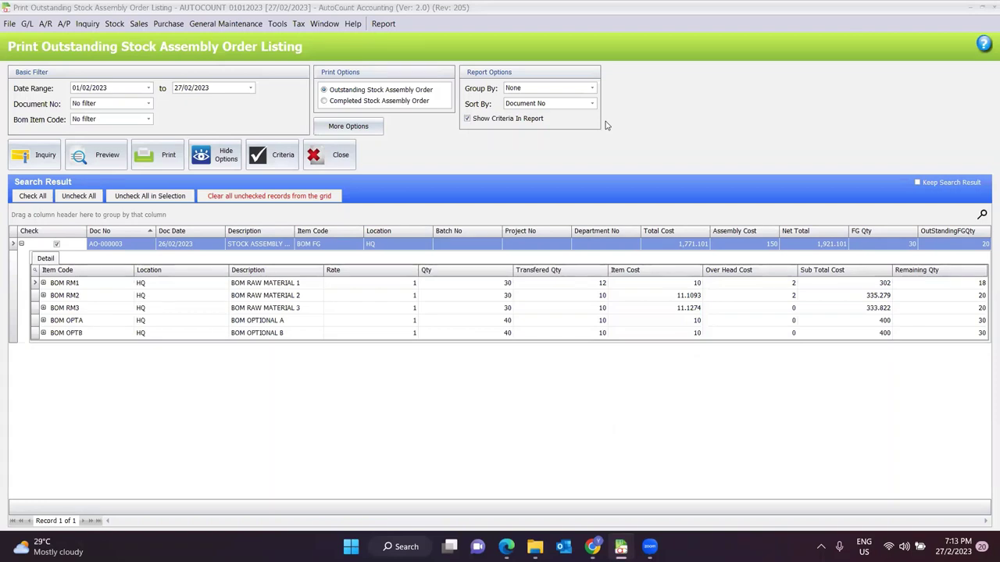
Open the BOM FG stock assembly dated 27/02/2023 for editing and convert it to multi level
left_click(114, 23)
left_click(328, 89)
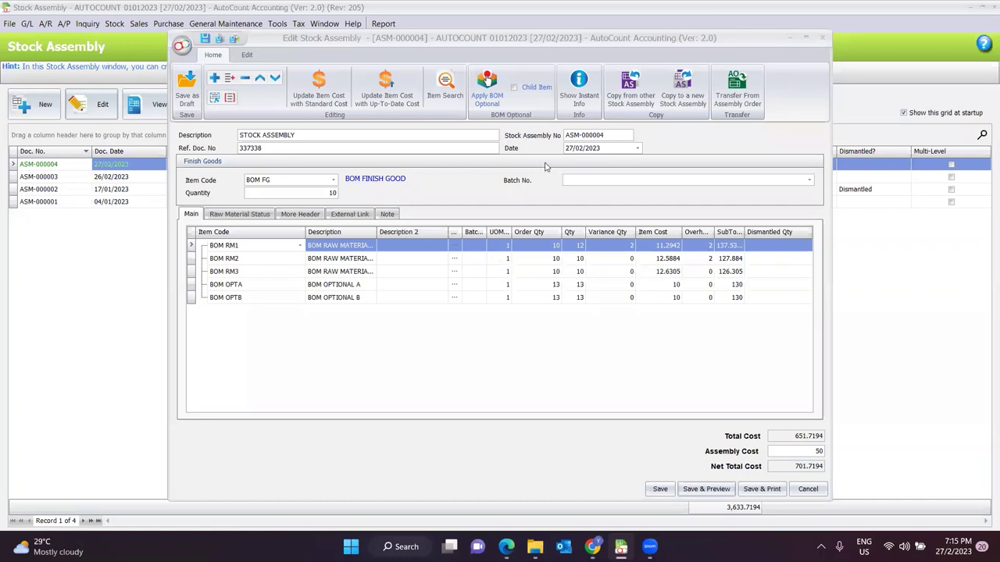
left_click(248, 55)
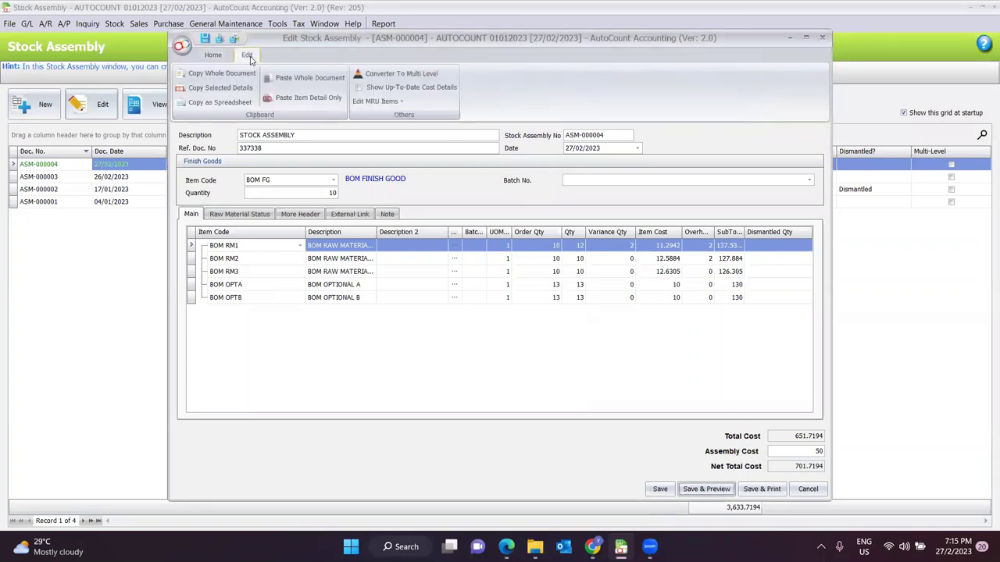
left_click(395, 78)
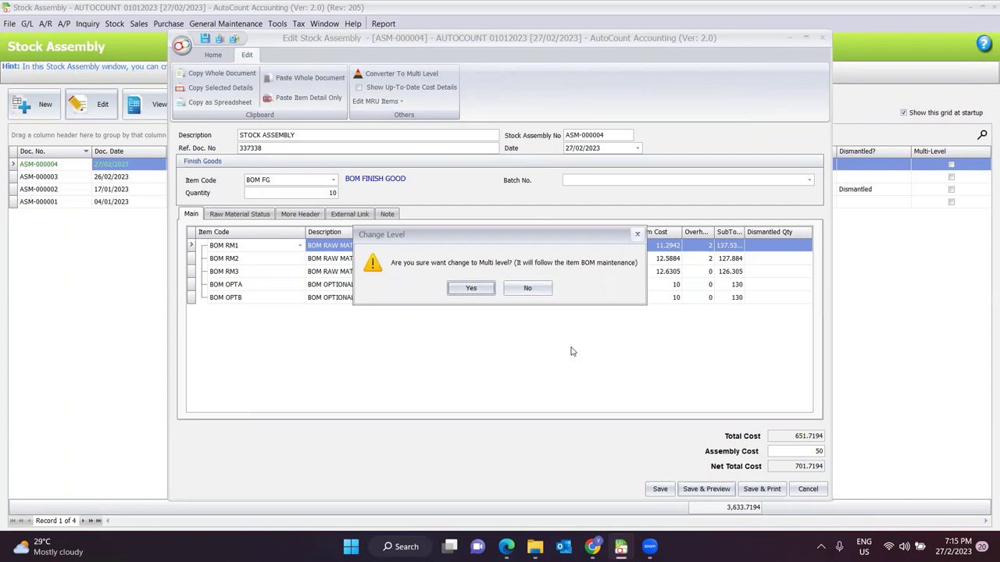
left_click(478, 289)
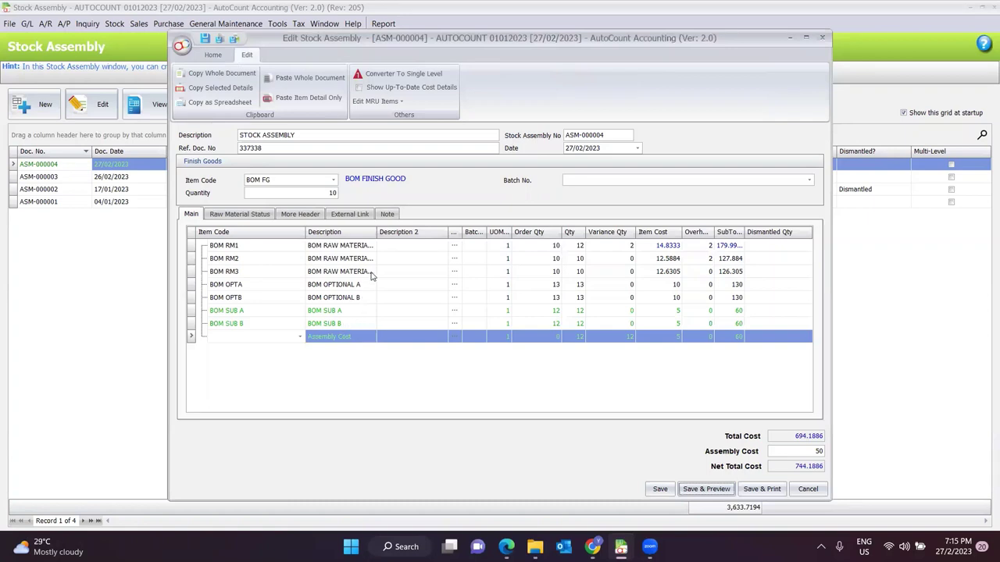
Widen the Description column, examine the raw material and sub item rows of the multi-level assembly, and close the editor
left_click_drag(378, 232, 413, 232)
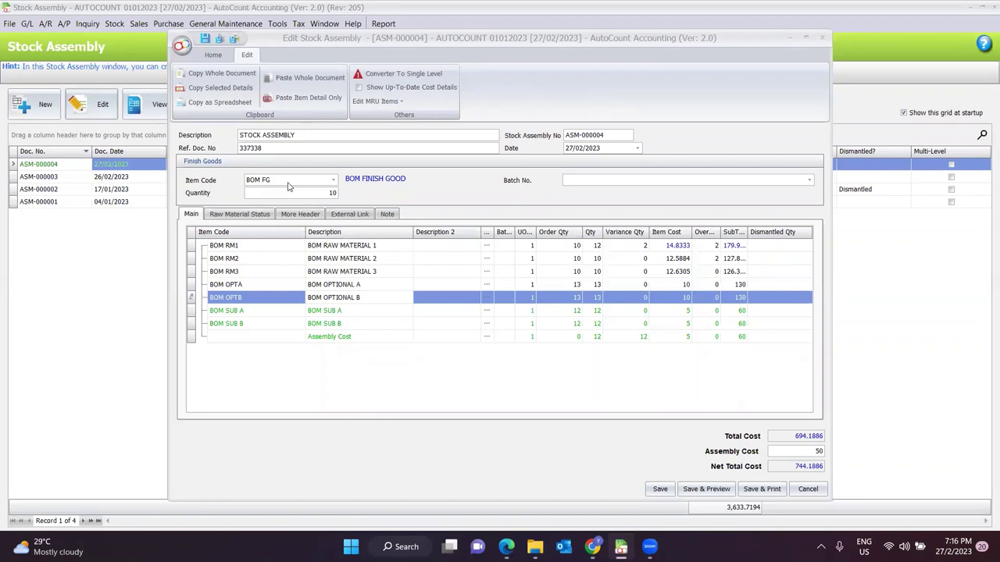
left_click(341, 248)
left_click(349, 262)
left_click(353, 273)
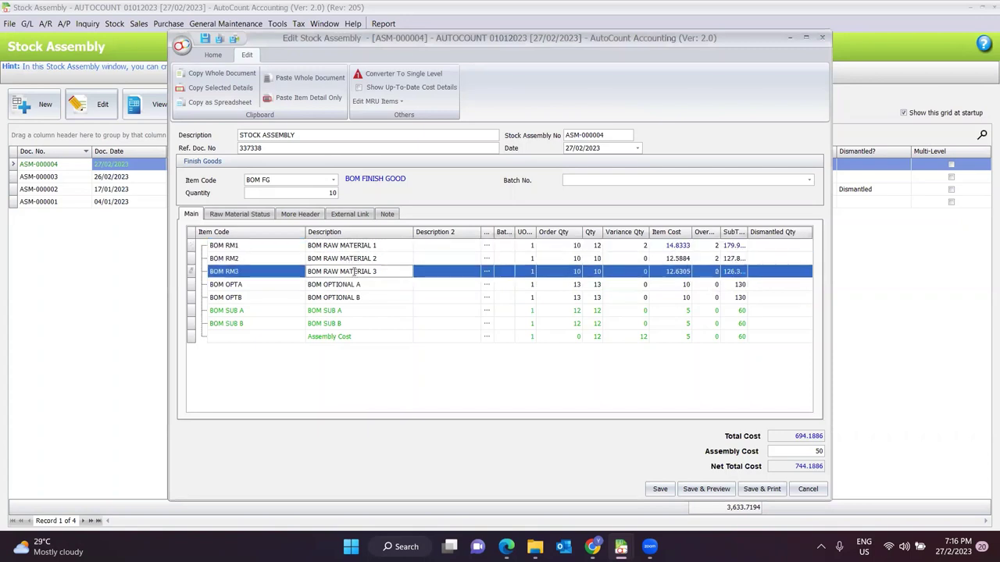
left_click(346, 312)
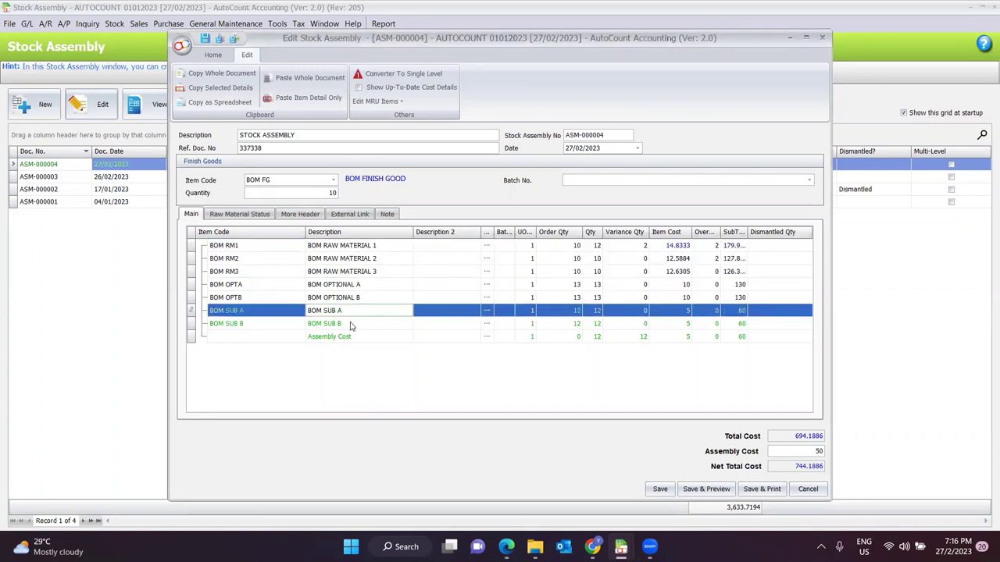
left_click(351, 324)
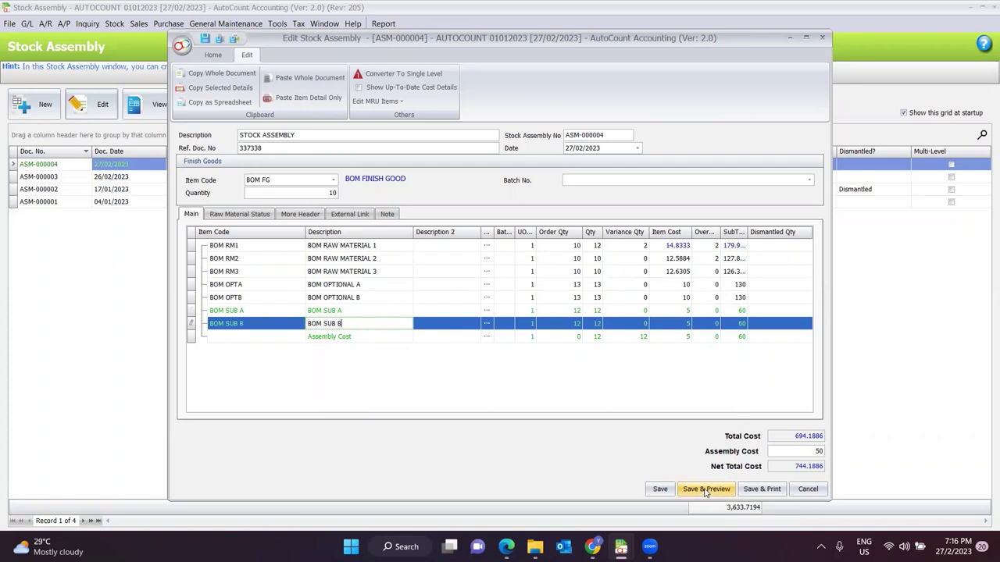
left_click(822, 37)
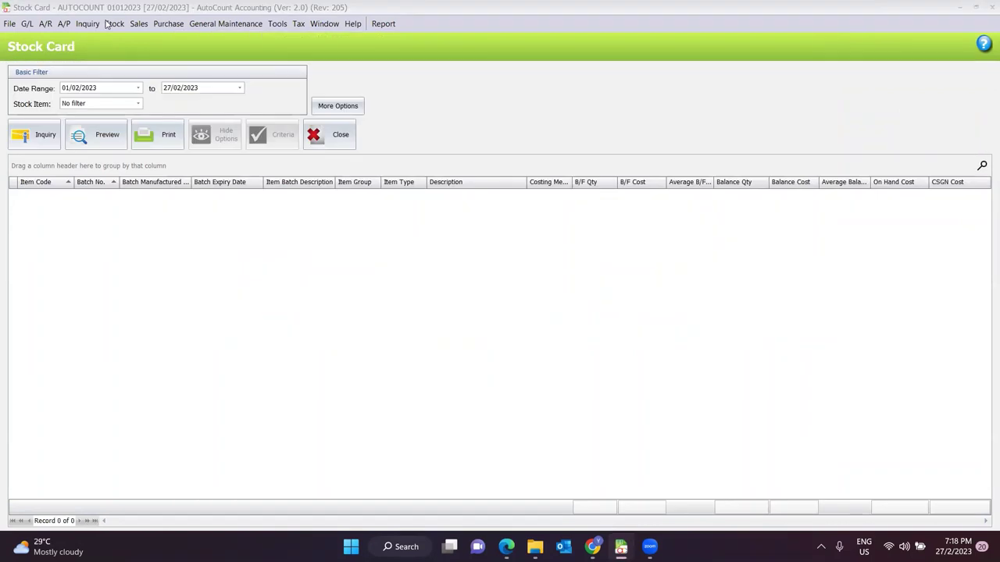
Run a Stock Card report inquiry for all items from 25/02/2023 to 27/02/2023
left_click(114, 24)
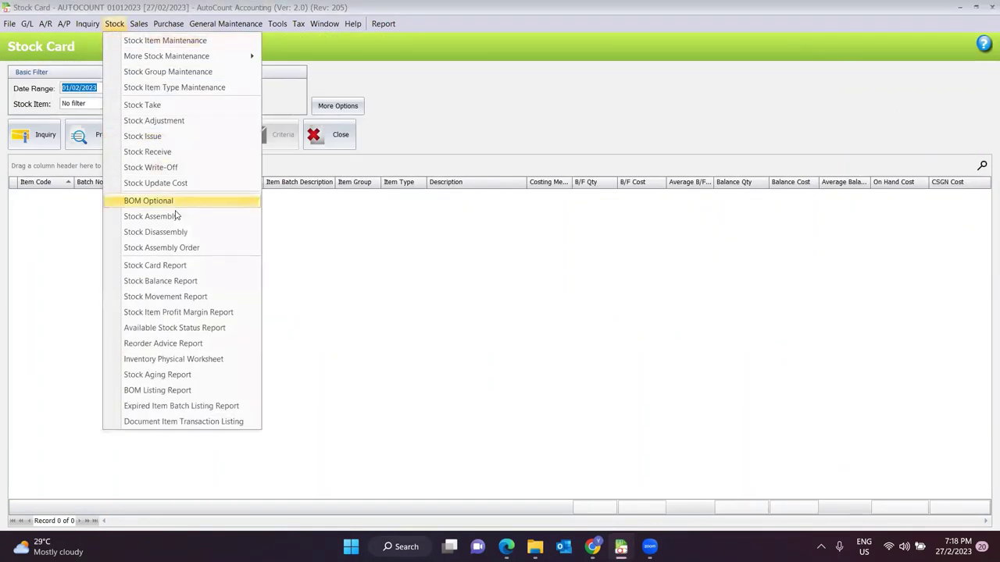
left_click(157, 268)
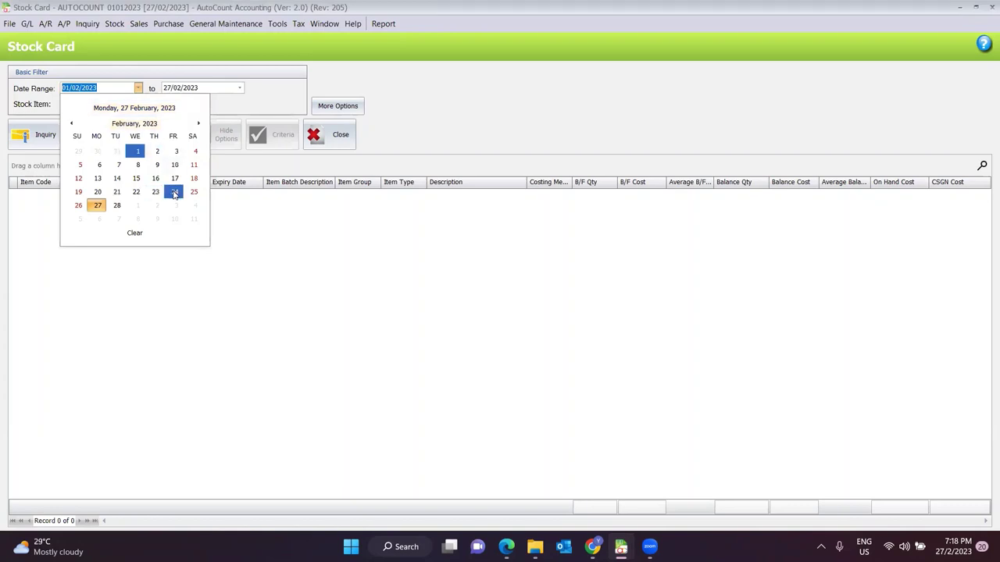
left_click(192, 192)
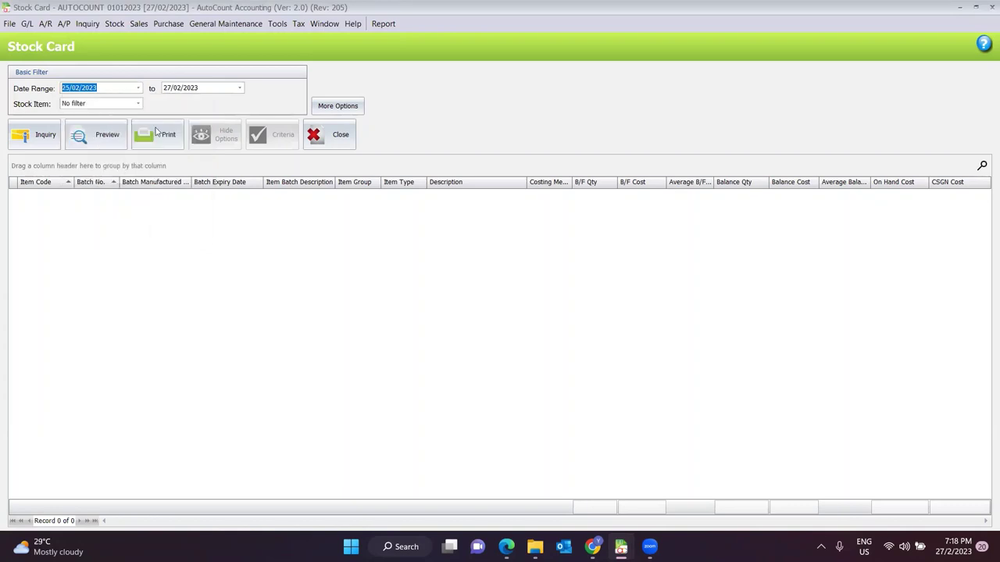
left_click(46, 137)
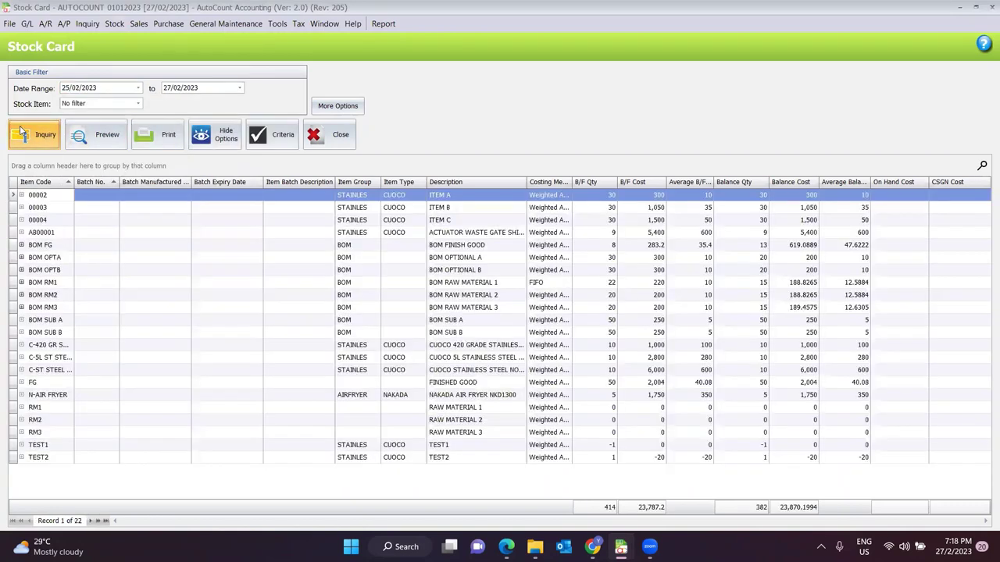
Expand the stock card details of BOM FG, BOM RM1, BOM RM2 and BOM RM3 and compare their movements
left_click(22, 245)
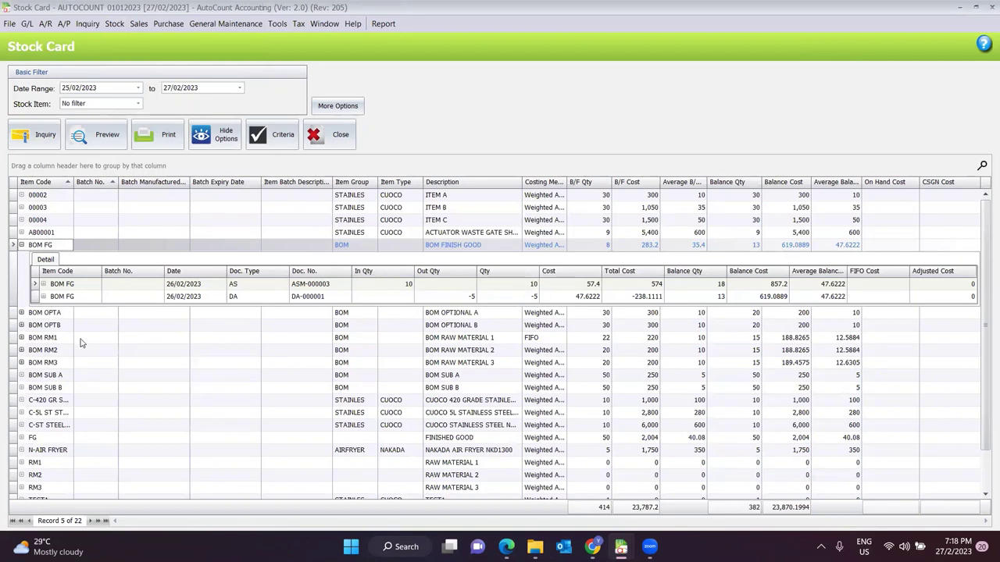
left_click(21, 337)
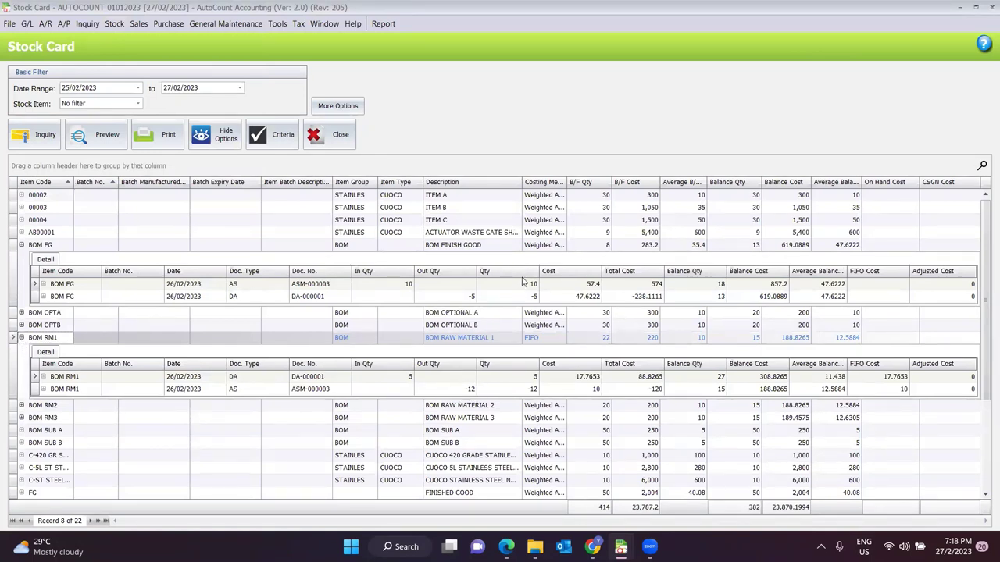
left_click(21, 405)
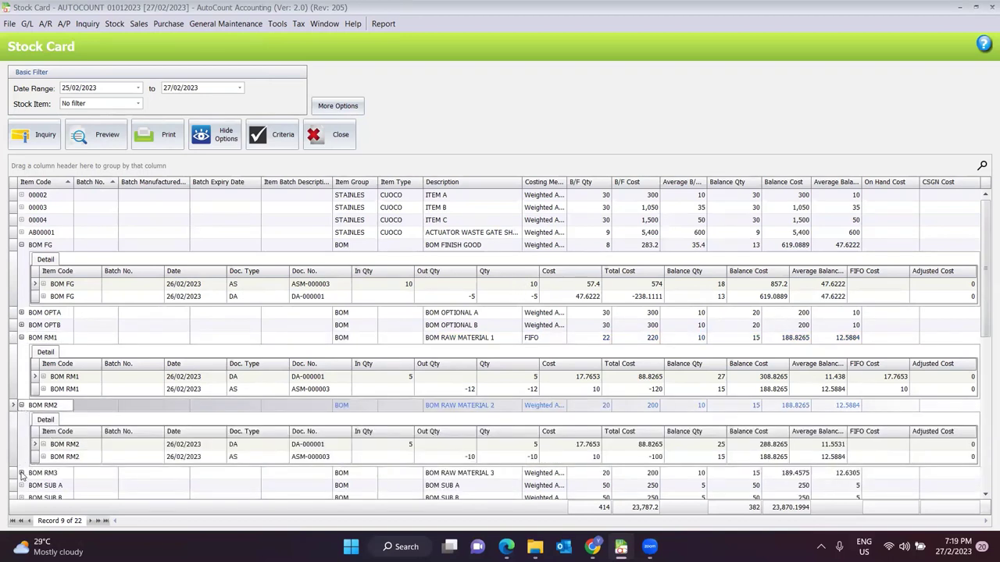
left_click(21, 473)
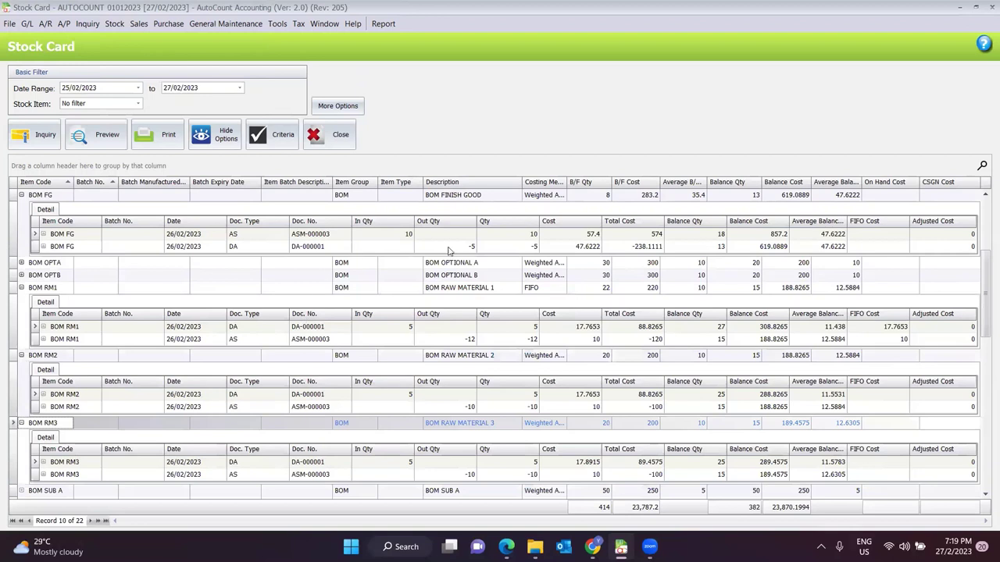
scroll(469, 356, "up", 1)
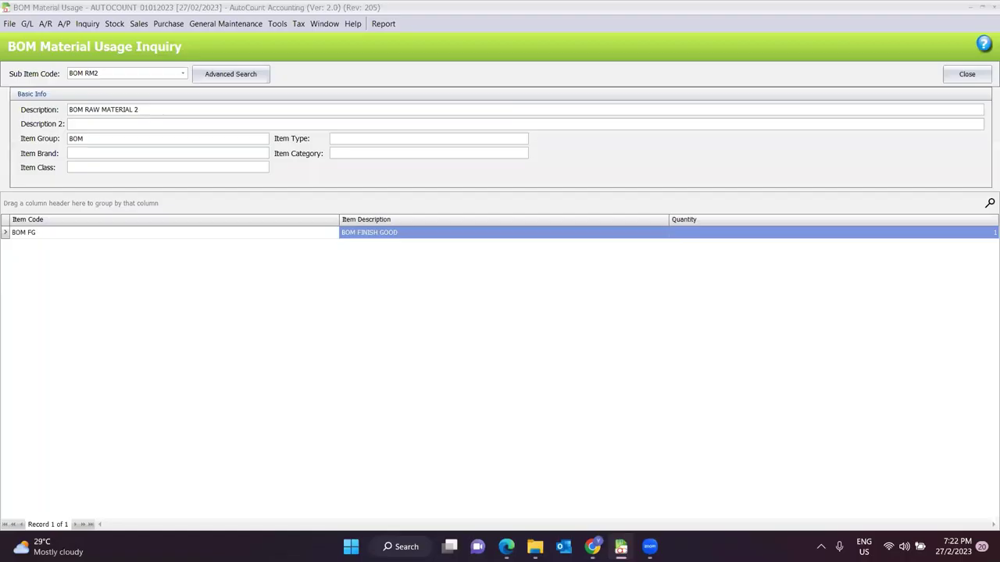
Run the BOM Material Usage Inquiry for sub items BOM RM2, BOM OPTB and BOM SUB A
left_click(87, 24)
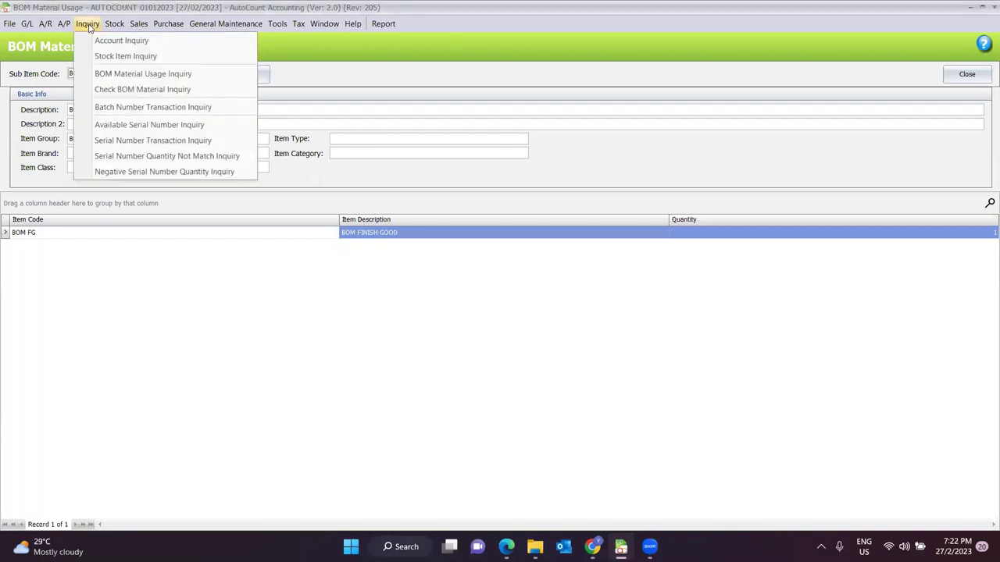
left_click(156, 75)
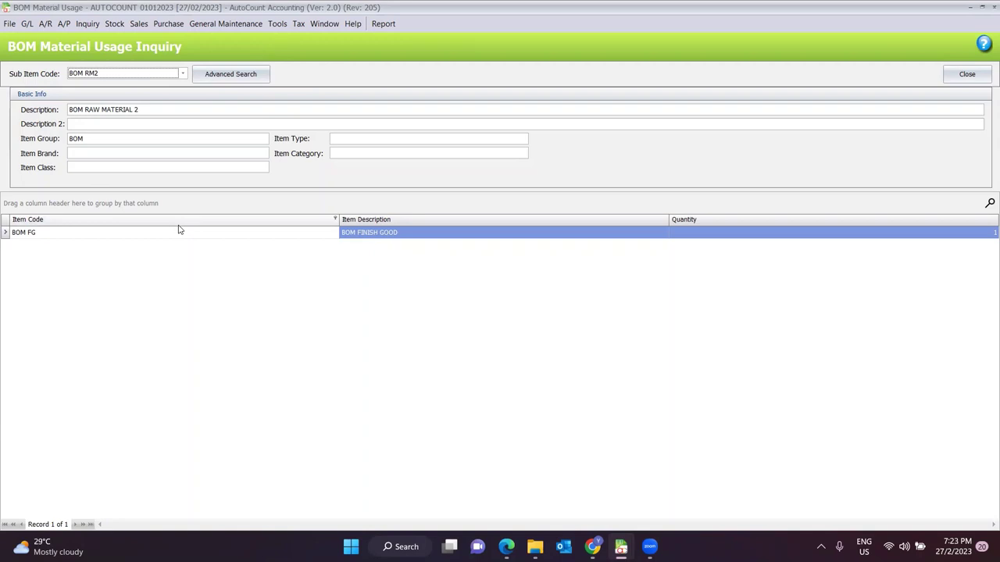
left_click(183, 73)
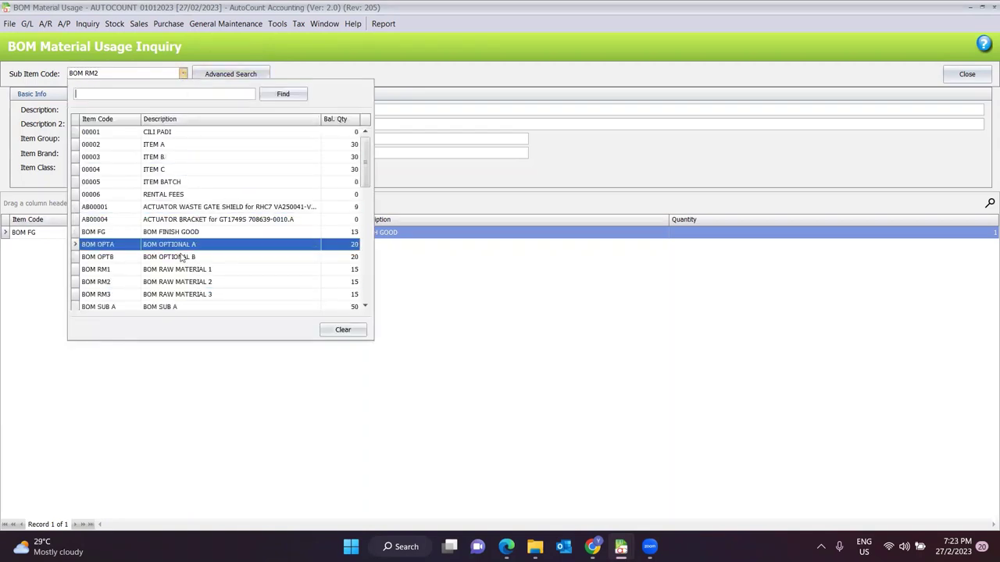
left_click(185, 282)
left_click(183, 73)
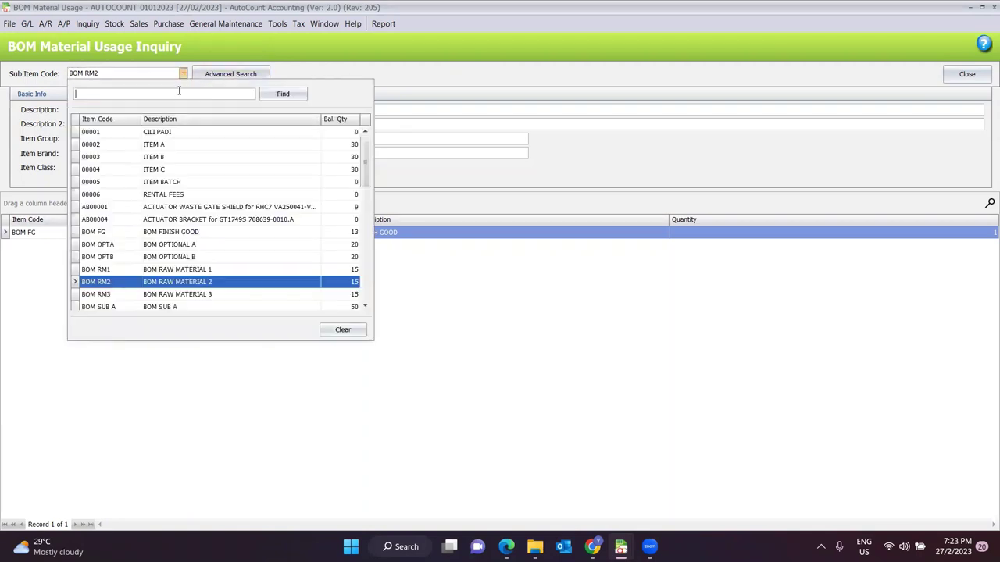
left_click(165, 256)
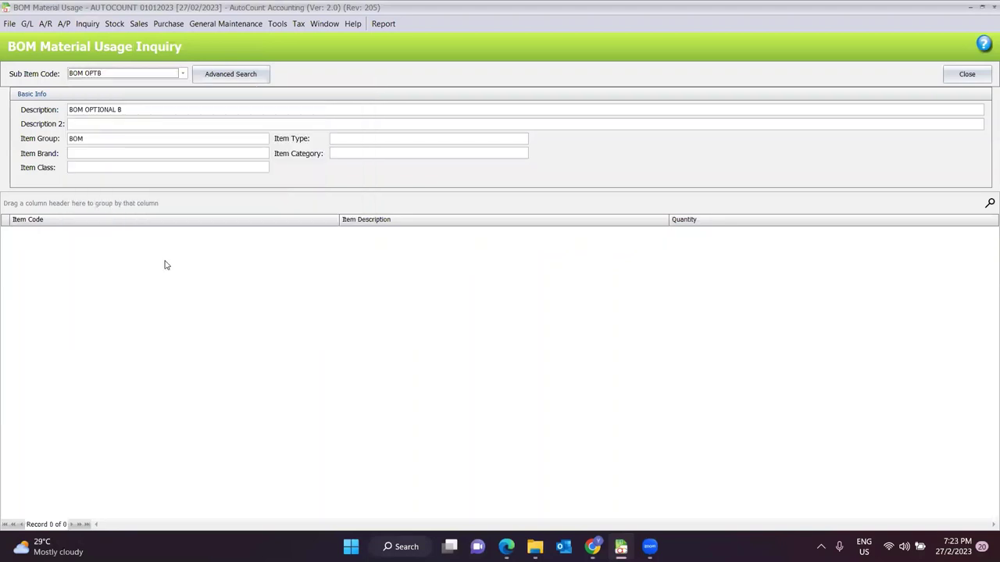
left_click(183, 73)
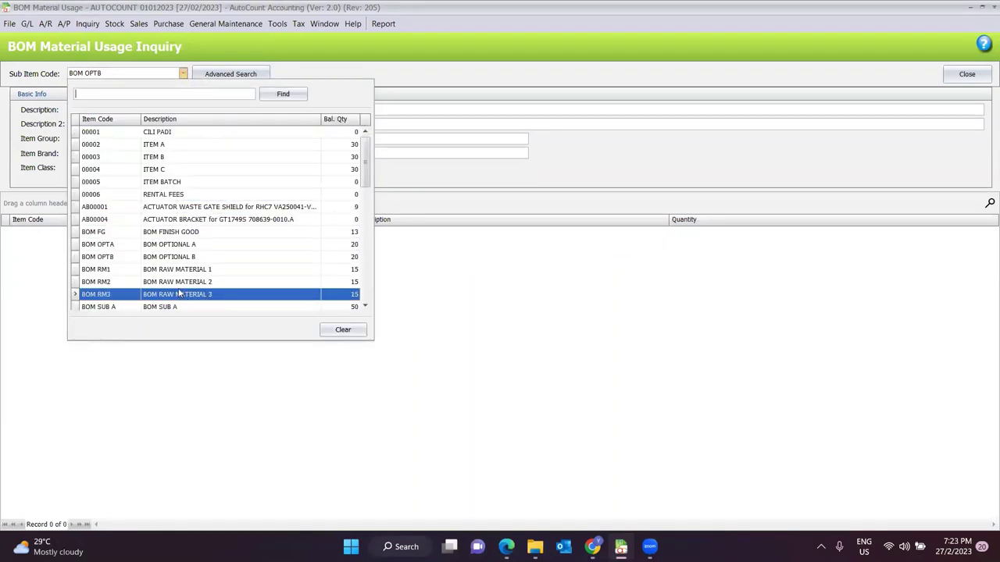
scroll(180, 288, "down", 1)
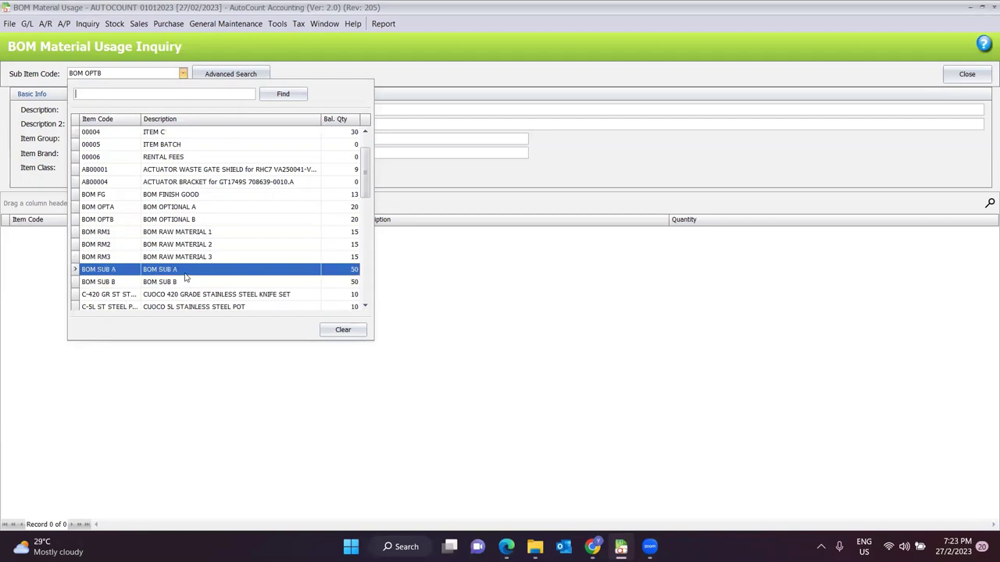
left_click(179, 269)
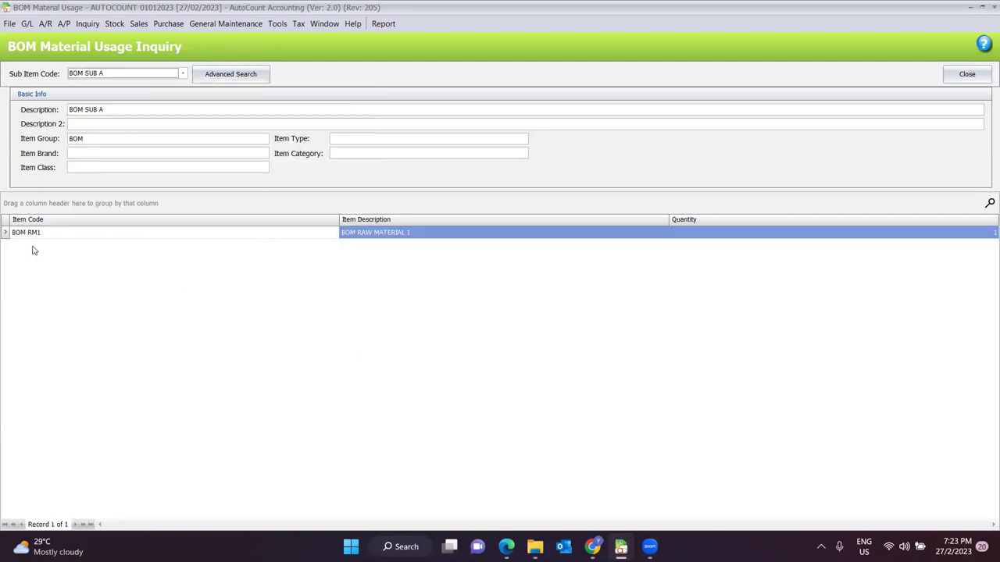
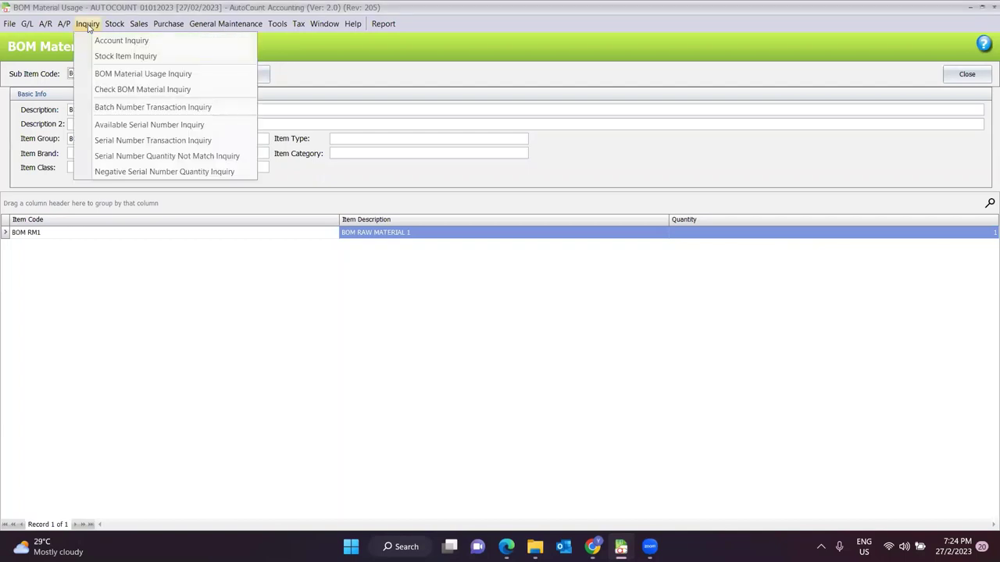
Run a Check BOM Material Inquiry for 20 units of BOM FG and examine its raw material rows
left_click(126, 91)
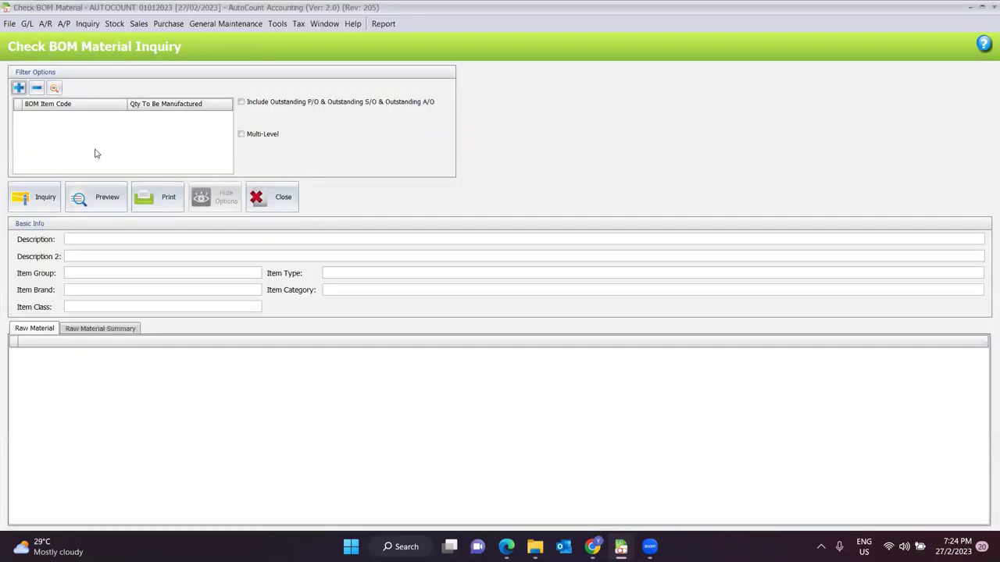
left_click(19, 88)
left_click(43, 121)
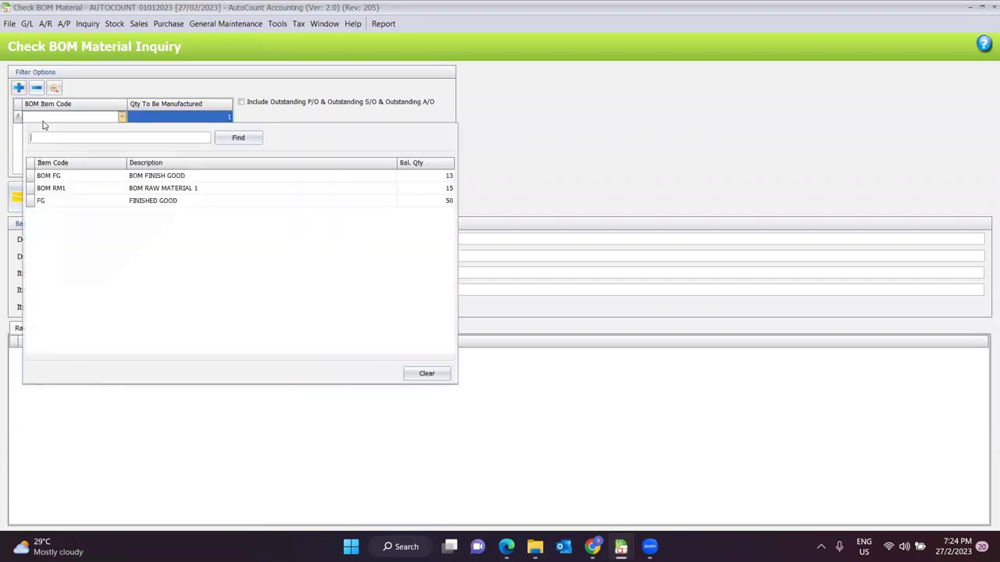
left_click(71, 179)
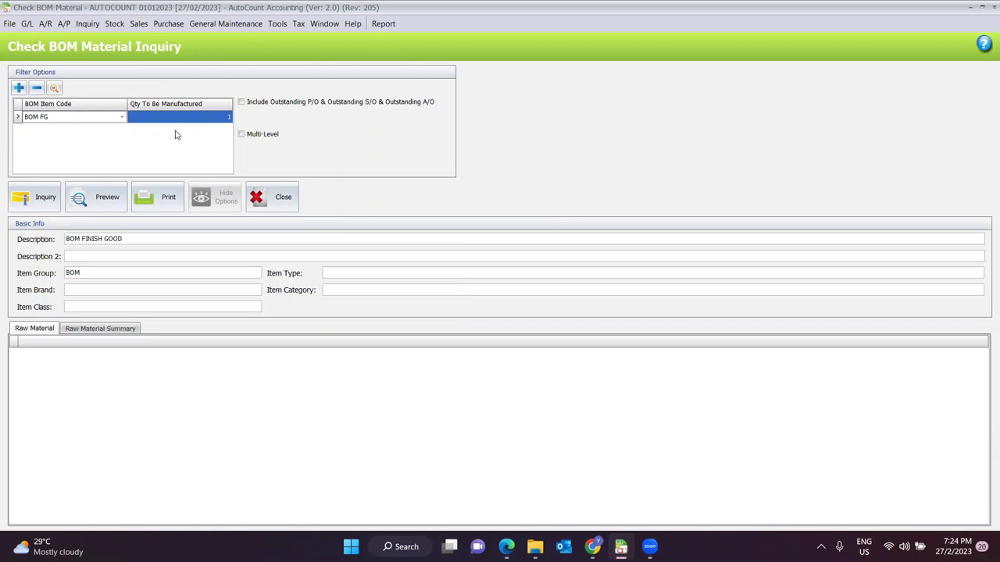
left_click(215, 117)
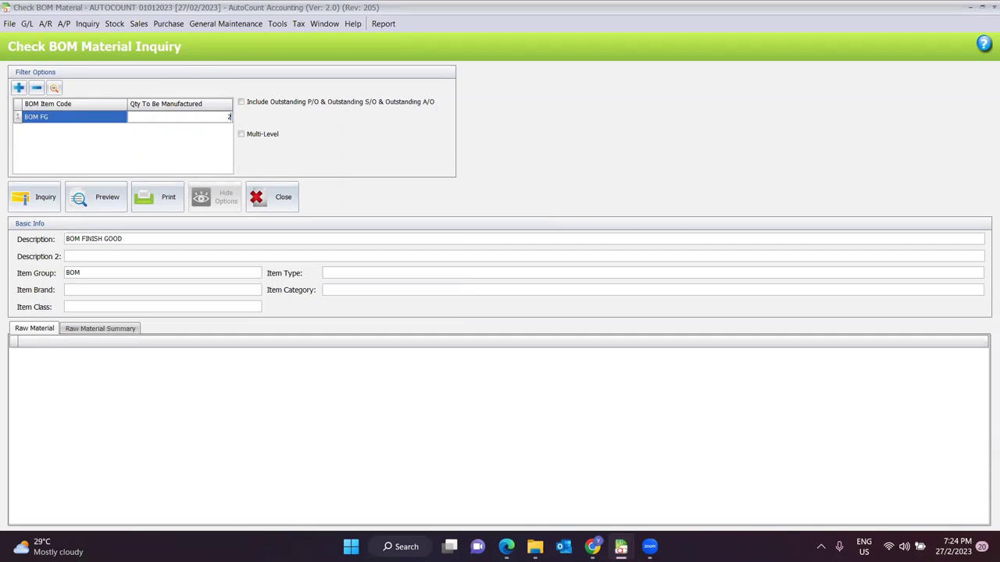
type("20")
left_click(46, 197)
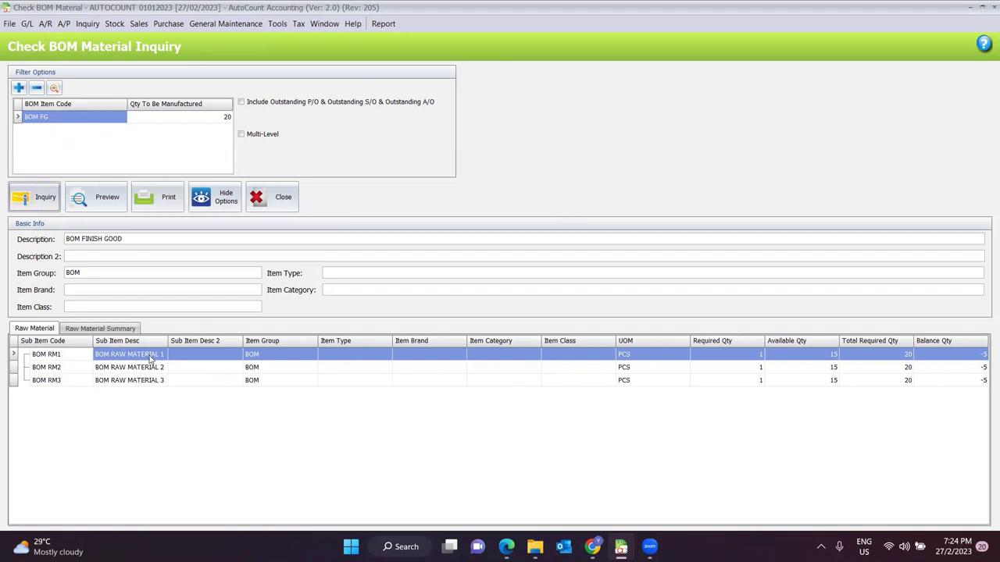
left_click(158, 380)
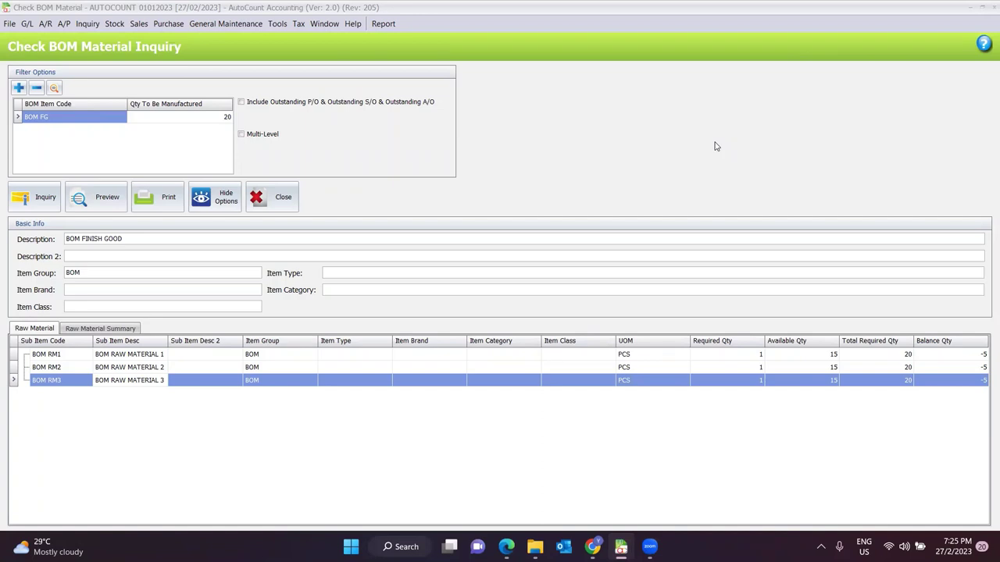
left_click(115, 24)
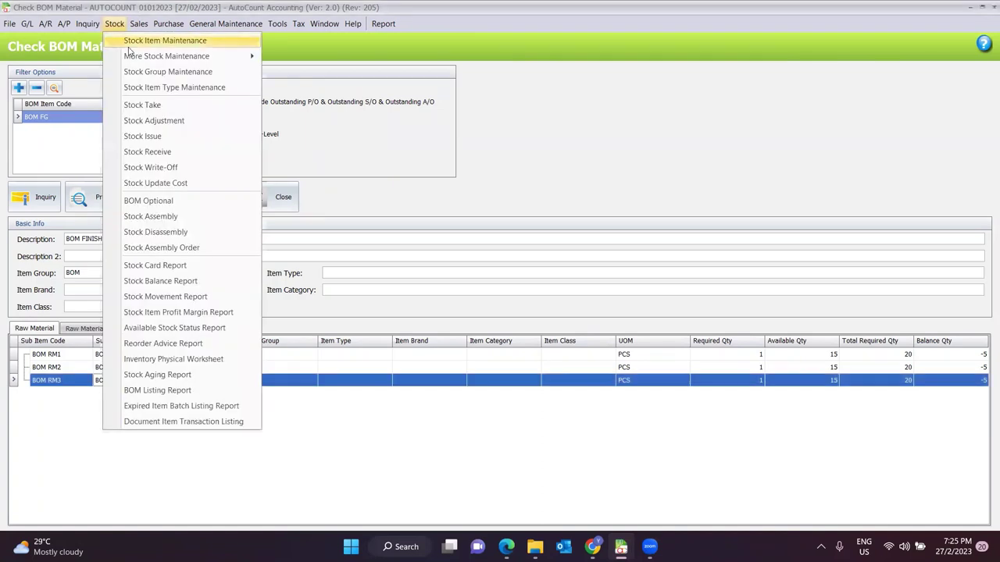
mouse_move(219, 57)
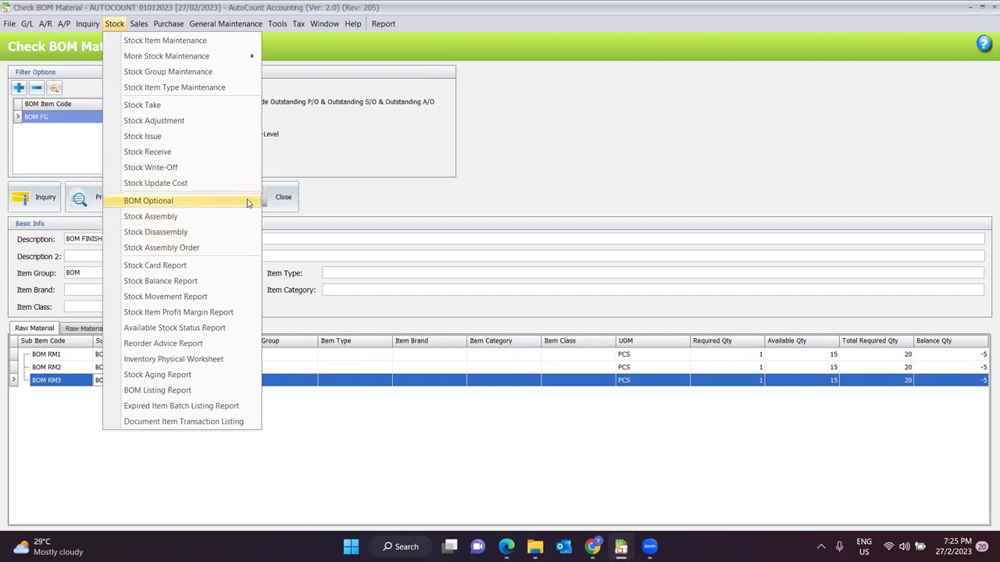
left_click(506, 142)
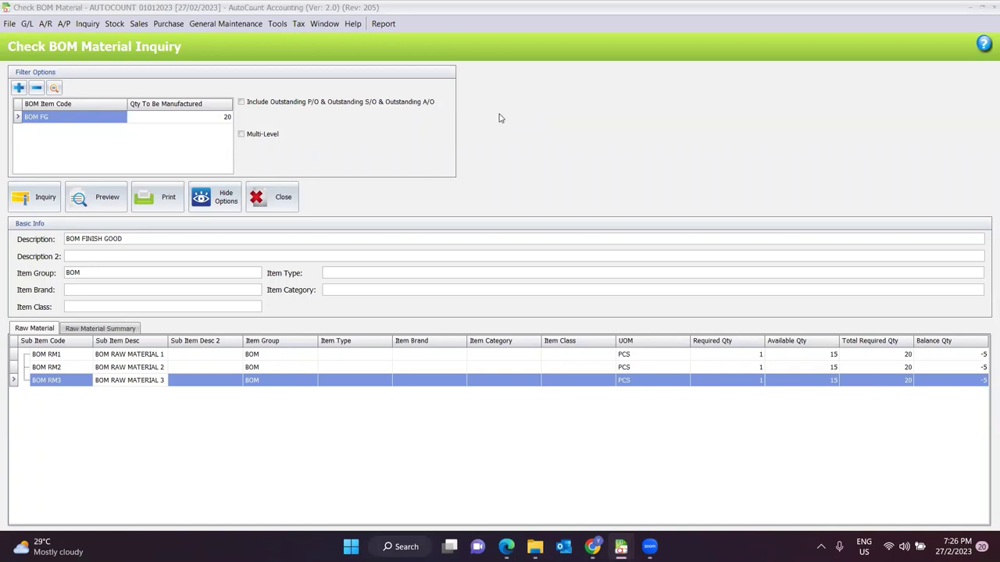
left_click(279, 25)
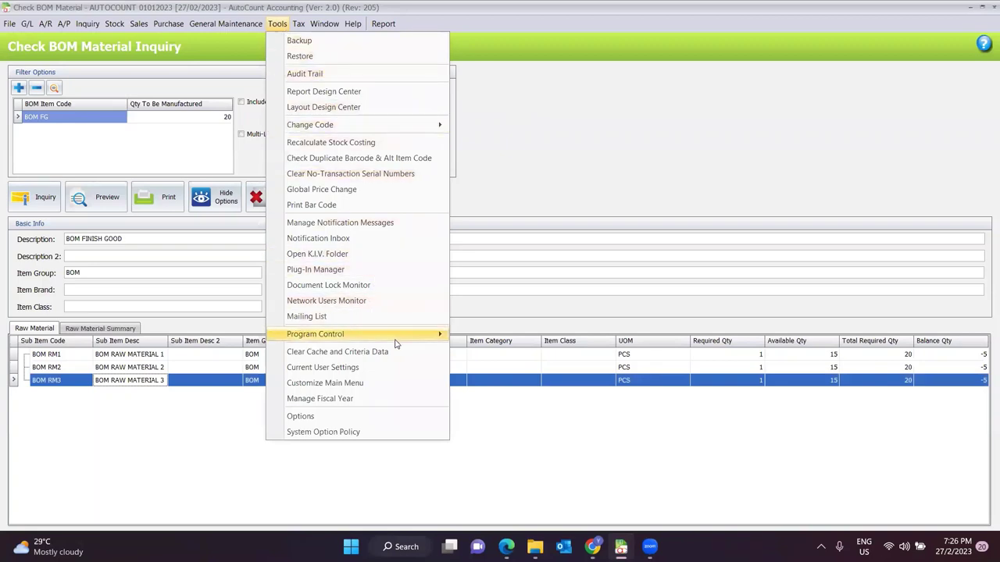
mouse_move(406, 335)
left_click(484, 353)
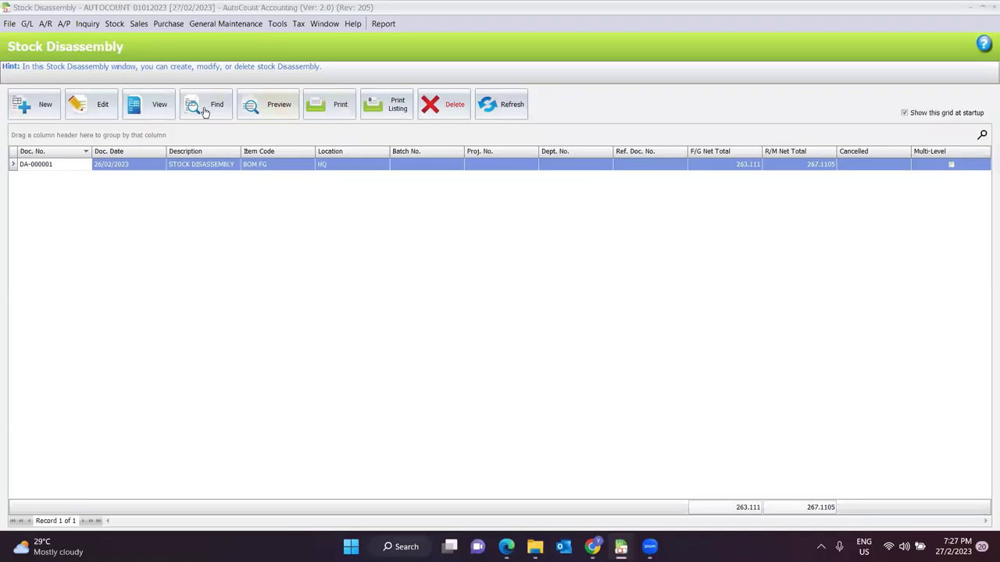
left_click(114, 23)
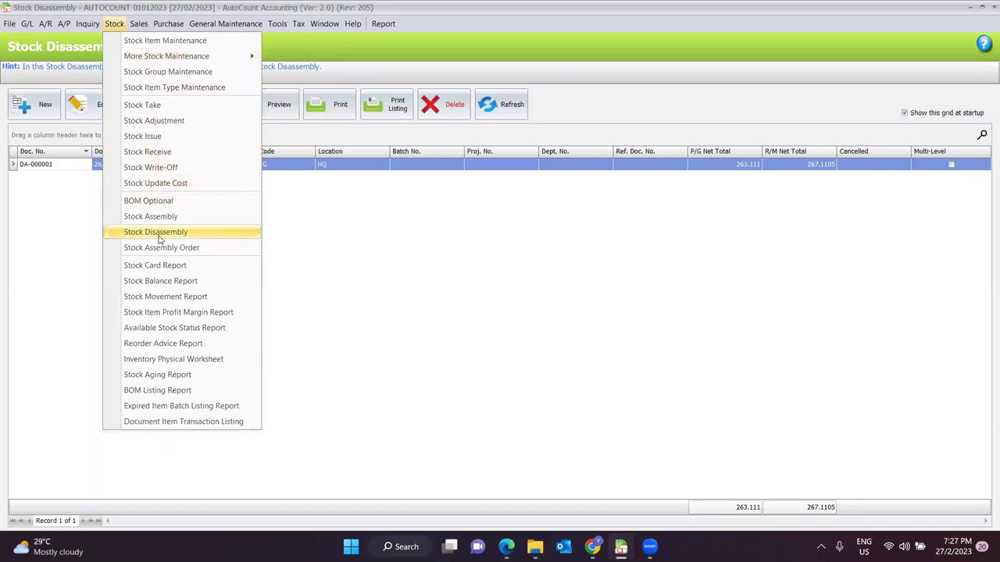
left_click(290, 232)
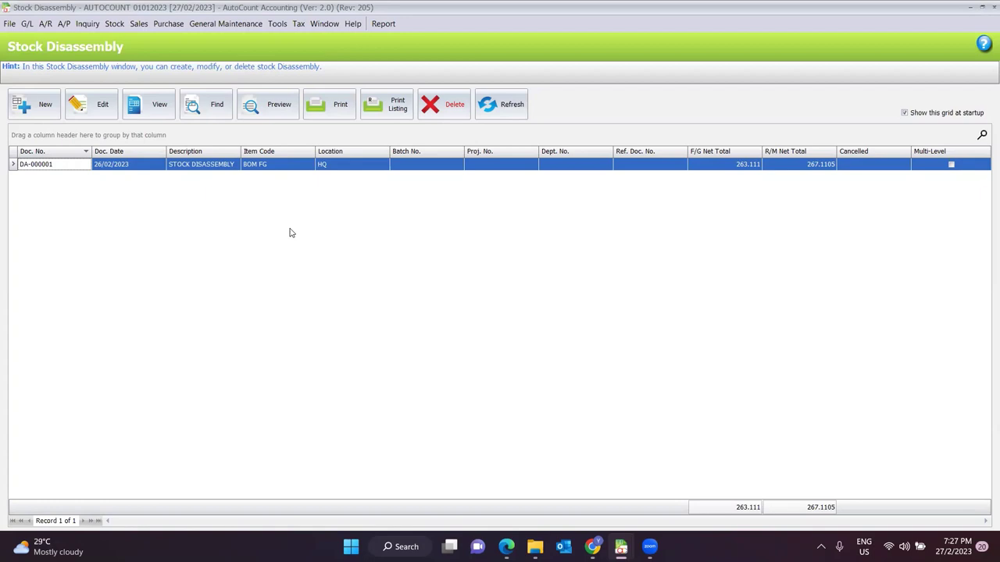
From the Stock Disassembly list, open the BOM FG disassembly dated 26/02/2023 for editing and examine its raw material cost fractions
left_click(114, 23)
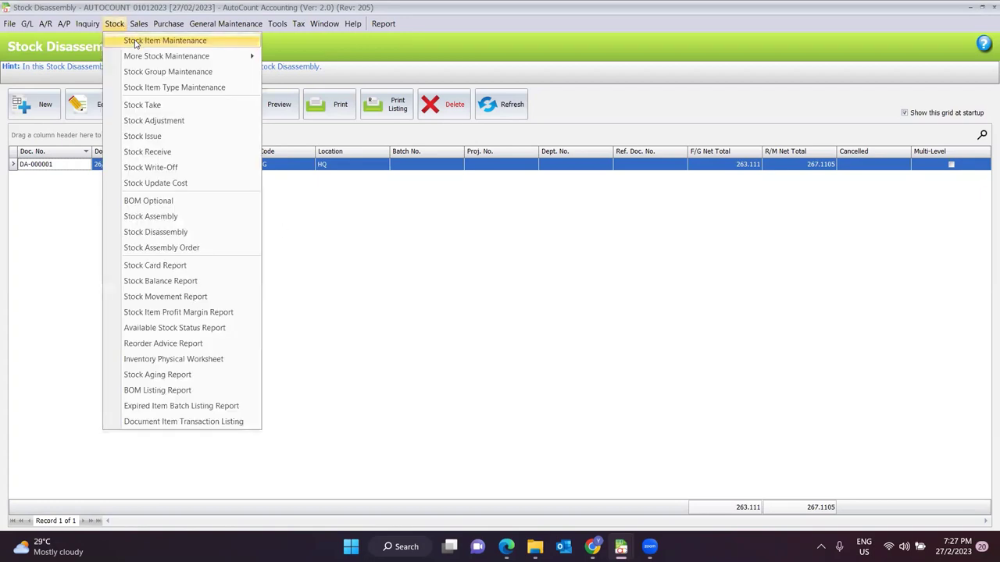
mouse_move(142, 60)
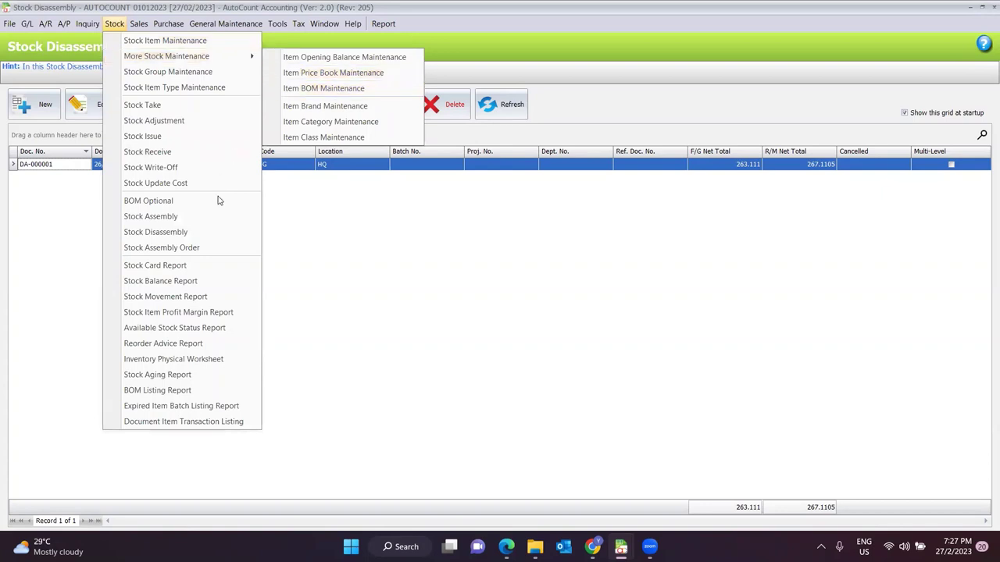
left_click(201, 233)
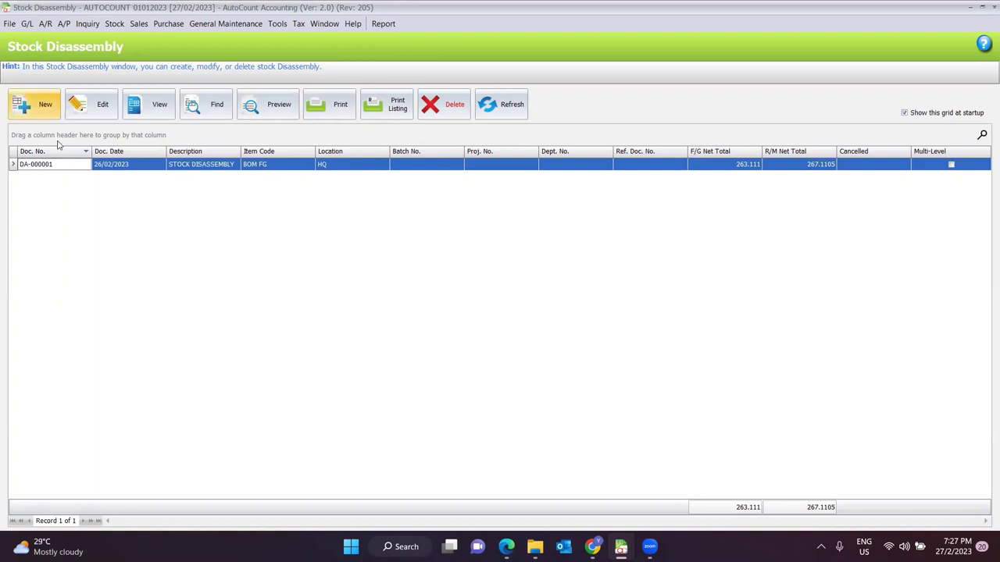
left_click(91, 104)
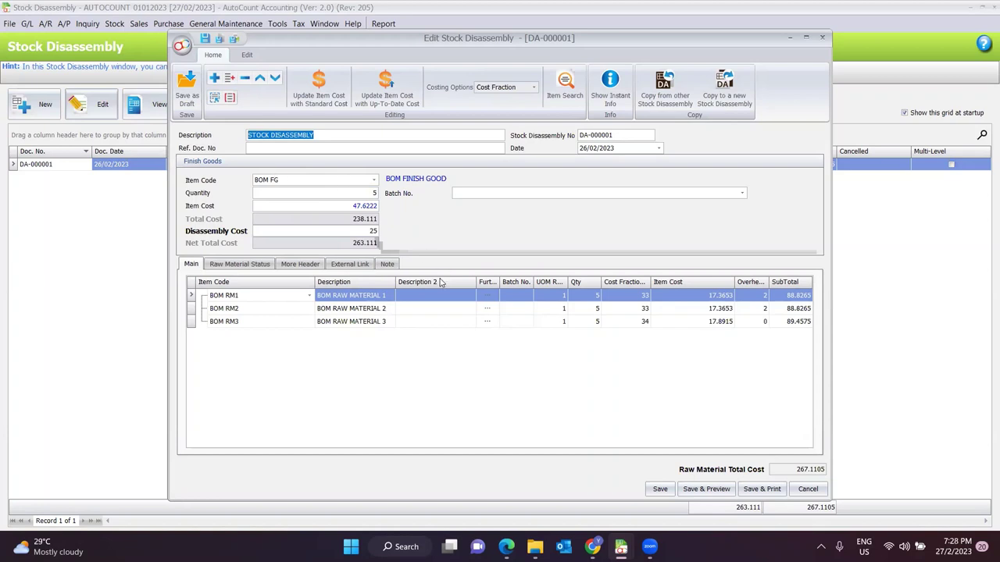
left_click(380, 327)
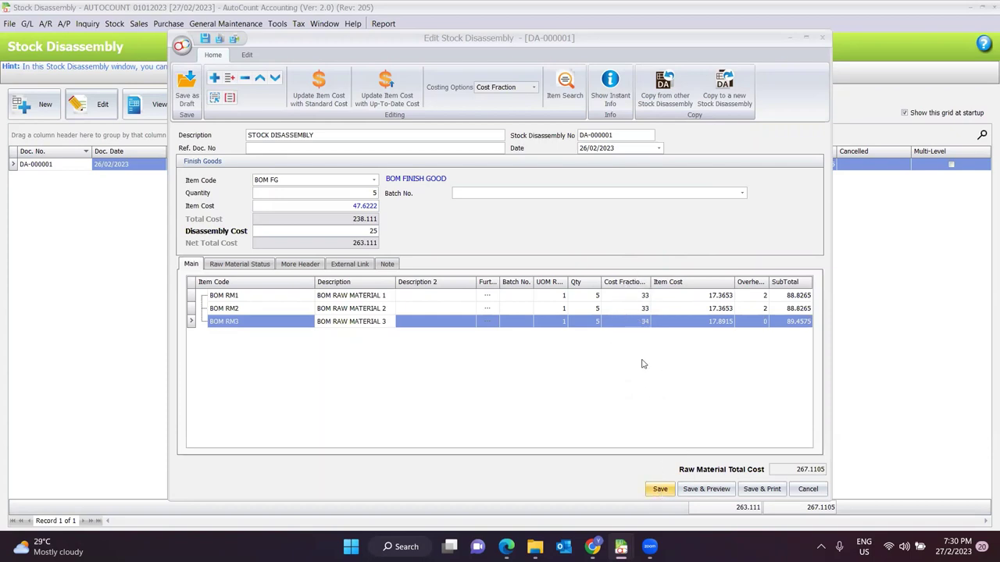
Set the cost fraction of BOM RM3 to 33, try to save the stock disassembly, and decline to continue
left_click(637, 327)
double_click(639, 326)
type("33")
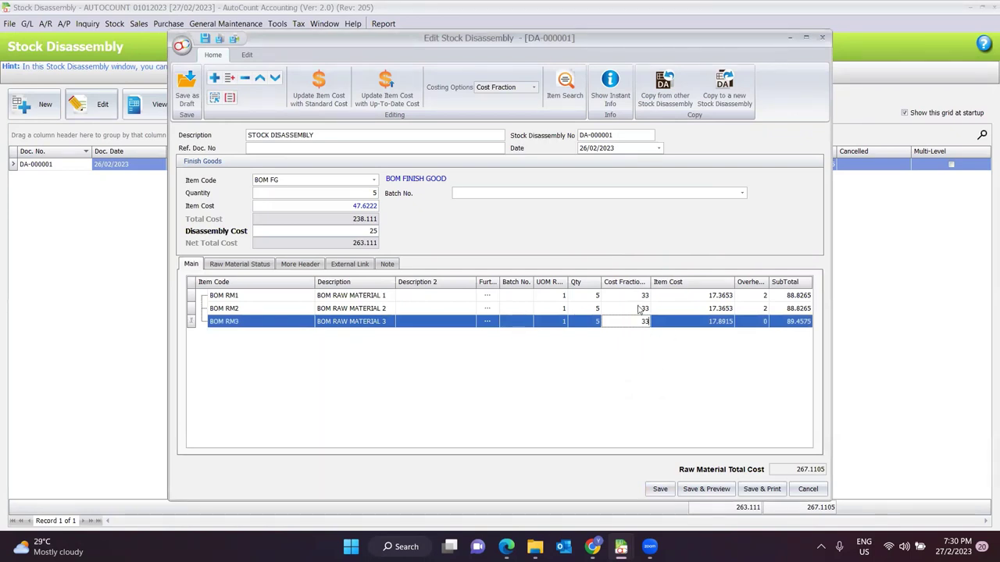
left_click(660, 489)
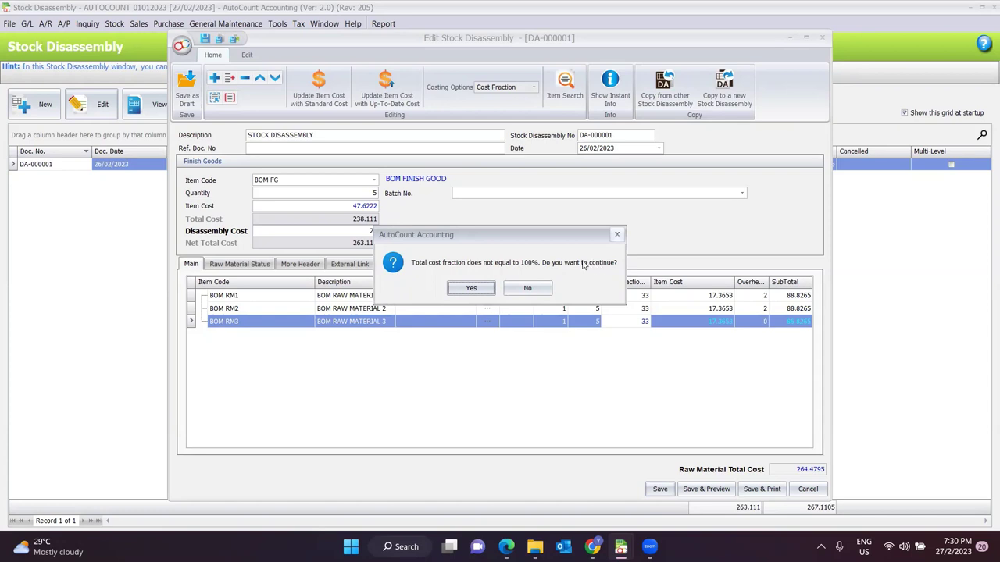
left_click(522, 289)
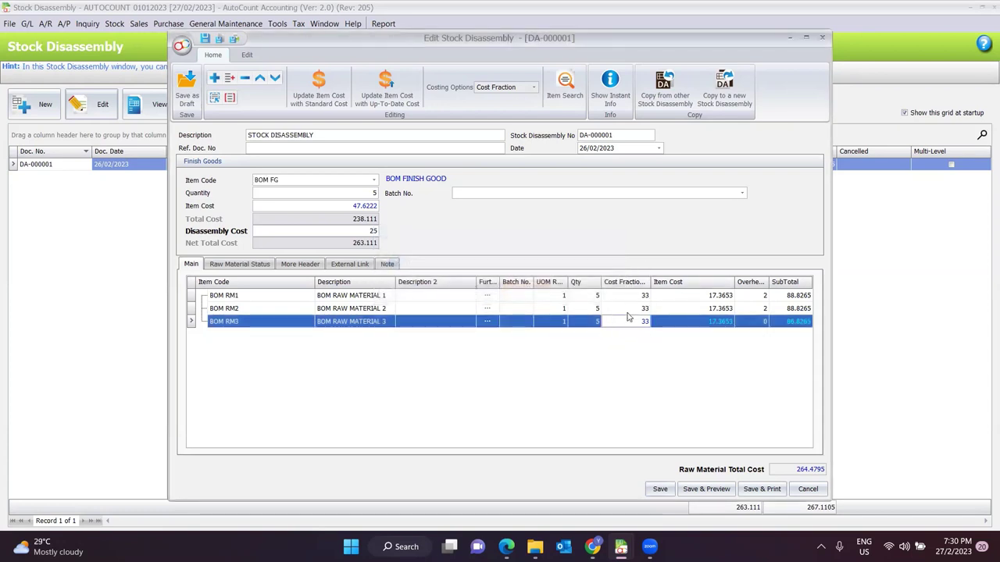
Set the cost fraction of BOM RM3 back to 34 and save the stock disassembly
left_click(642, 321)
left_click(660, 489)
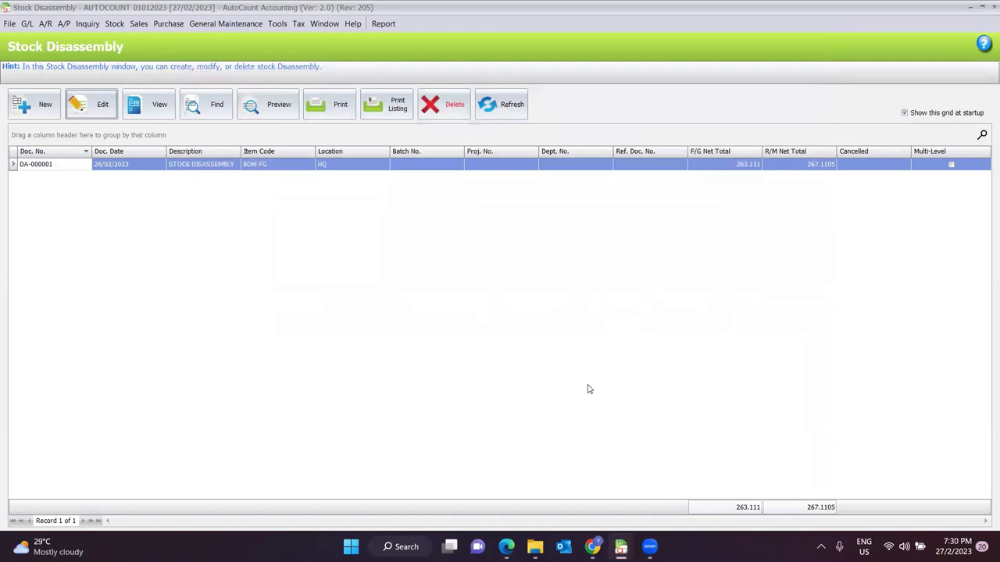
Run a Stock Card inquiry for all items from 01/02/2023 to 27/02/2023 and expand the BOM FG movements
left_click(115, 24)
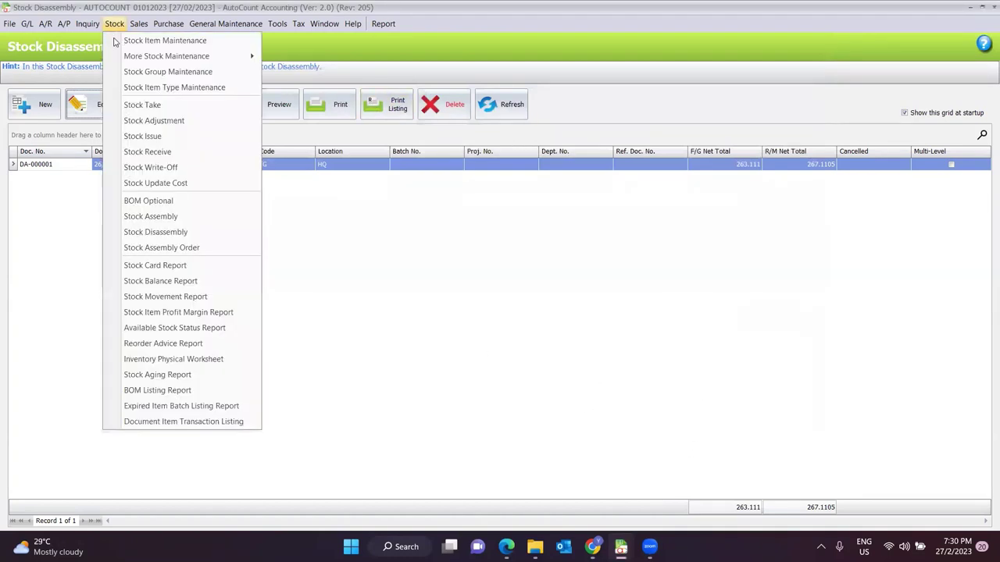
left_click(177, 267)
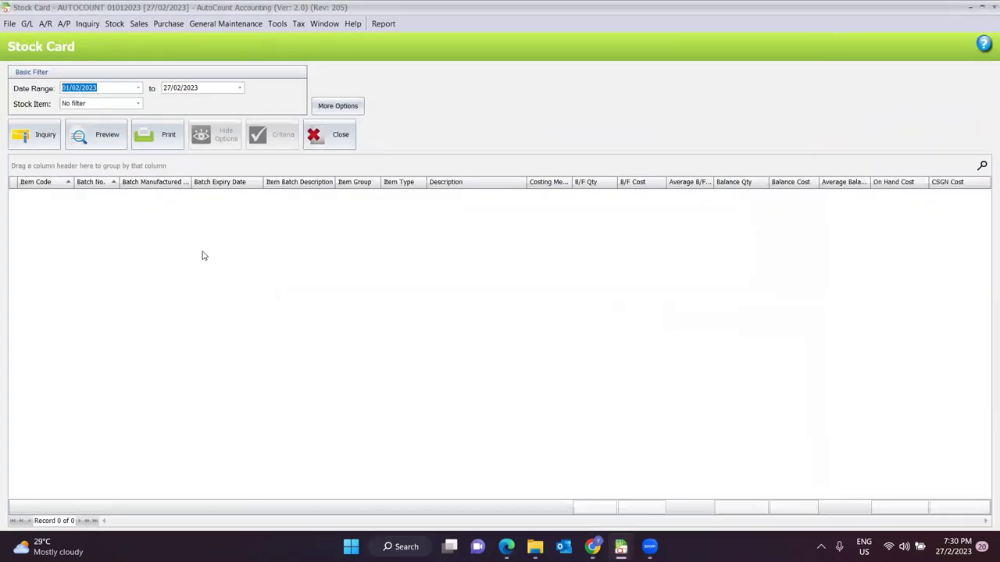
left_click(39, 139)
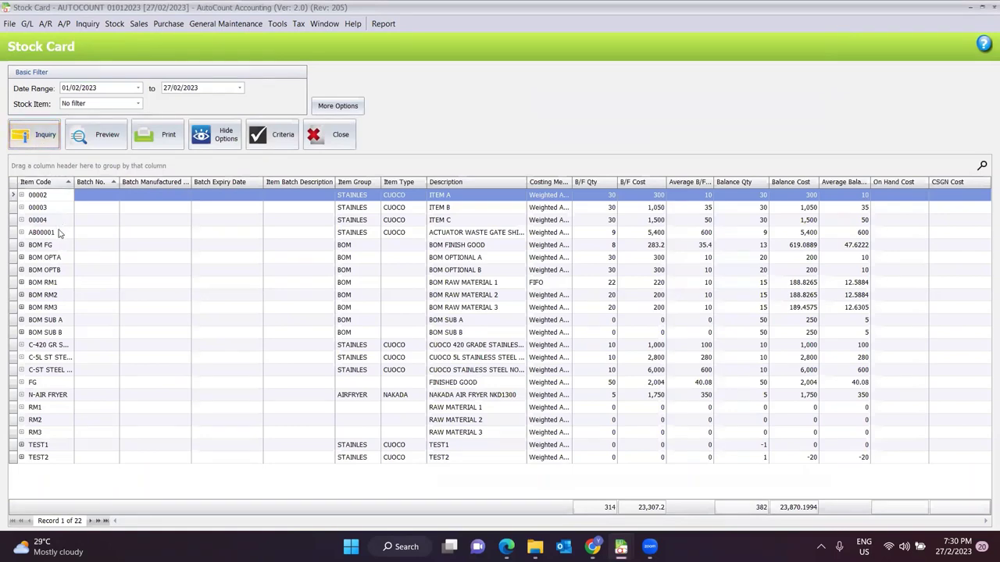
left_click(21, 244)
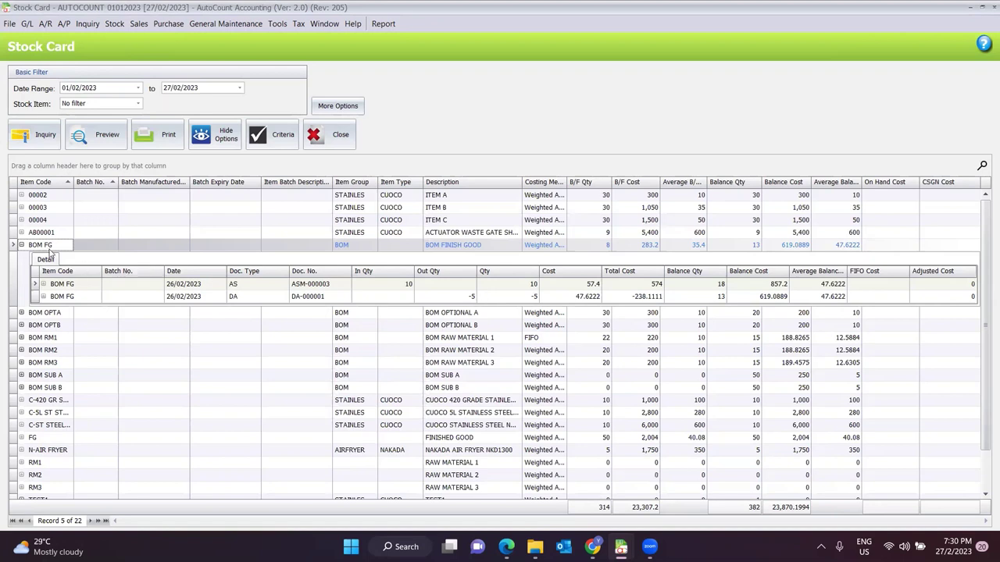
Expand the stock card movements of BOM RM1, BOM RM2 and BOM RM3 and examine their assembly and disassembly costs
left_click(22, 338)
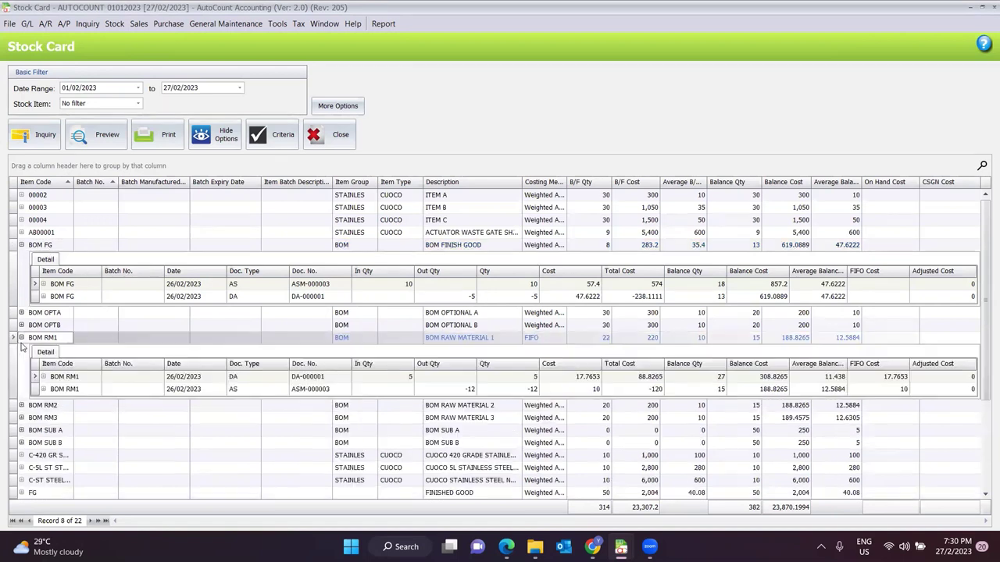
left_click(25, 406)
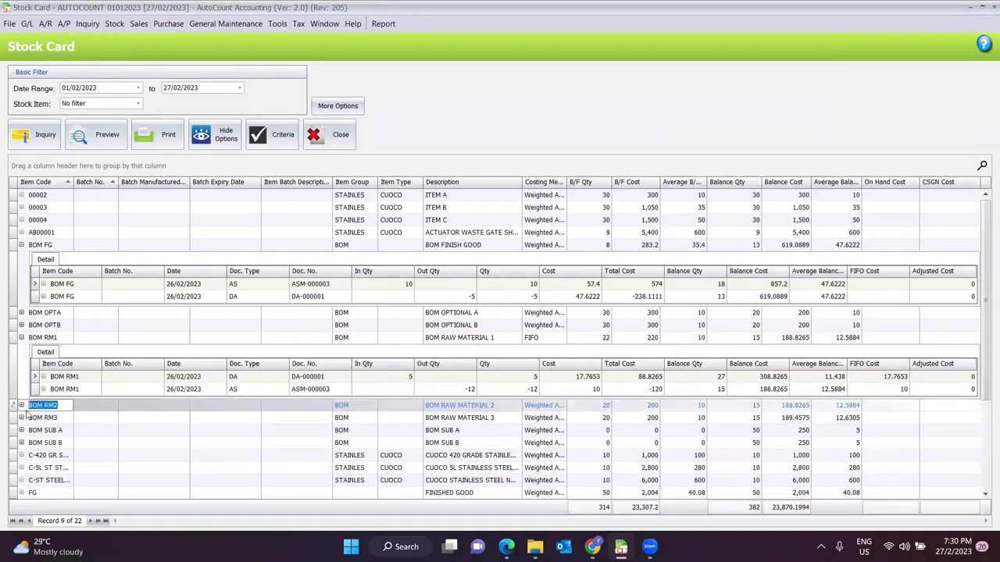
left_click(21, 406)
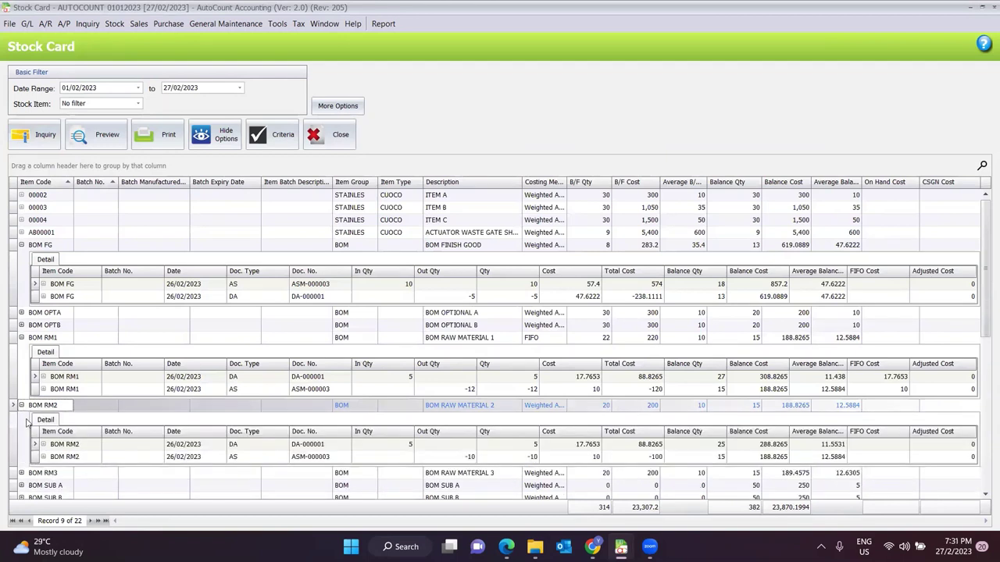
left_click(20, 474)
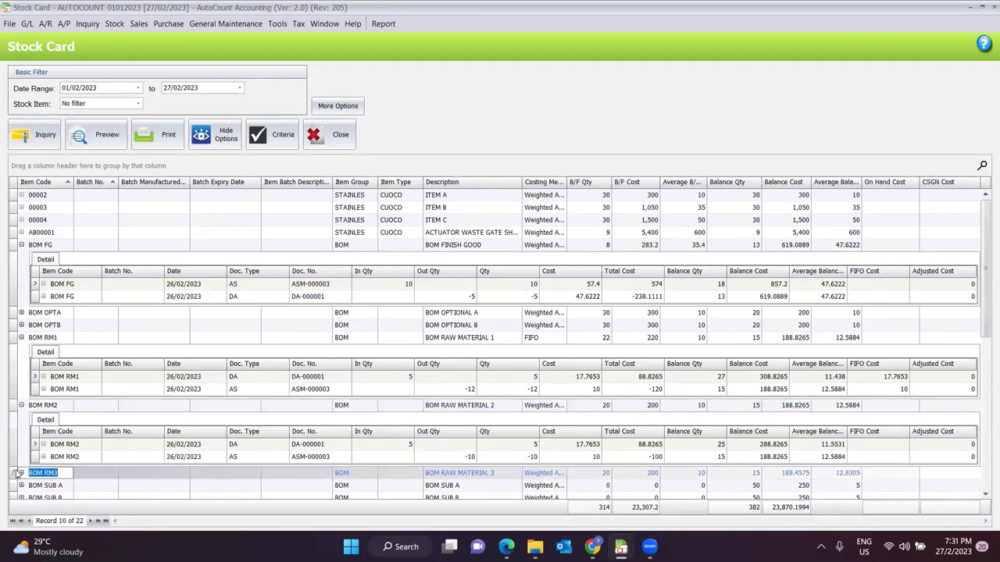
left_click(21, 473)
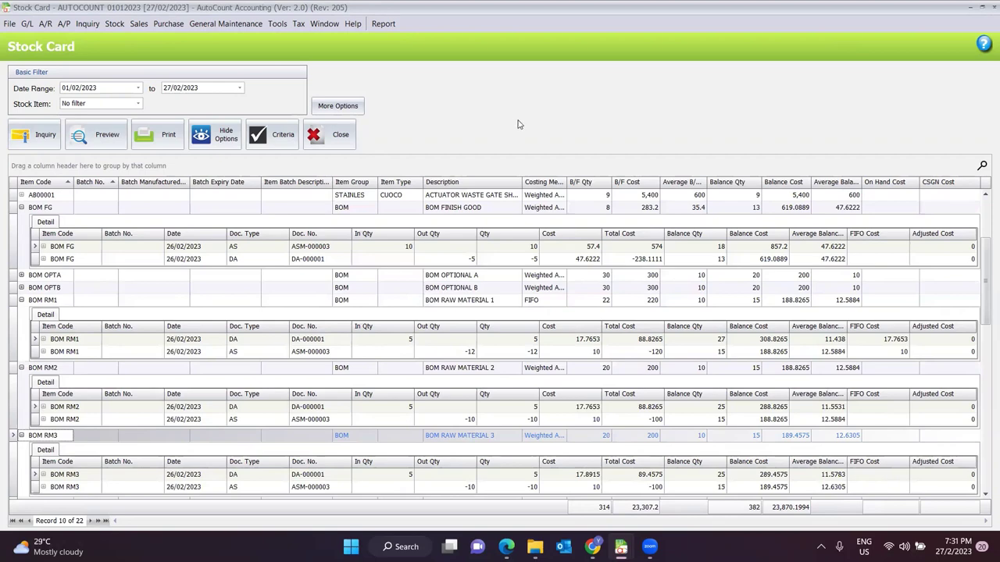
left_click(689, 58)
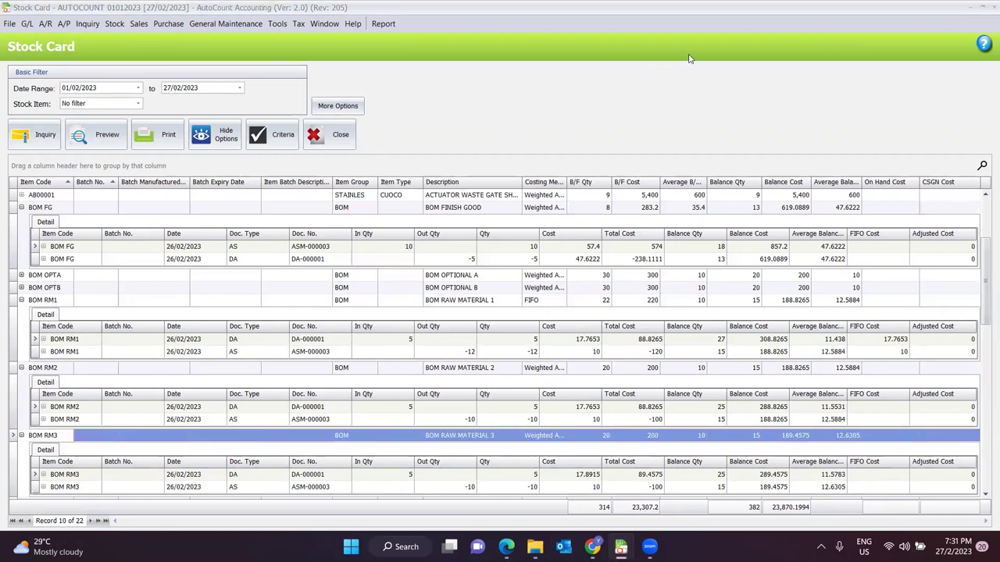